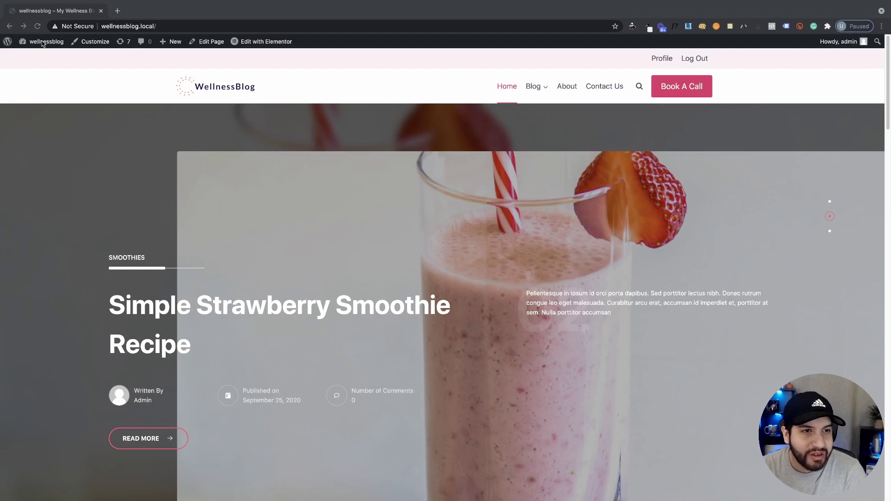
Search the plugin directory for 'user role' under Plugins > Add New
mouse_move(41, 41)
left_click(34, 67)
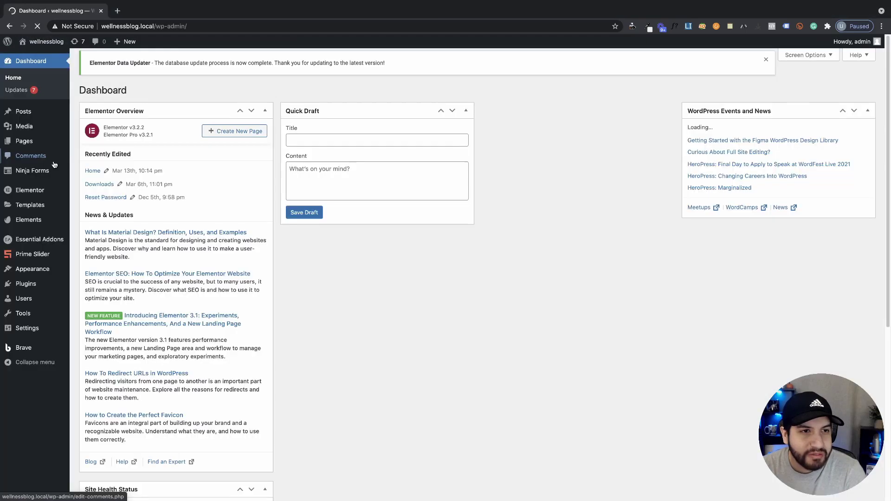
mouse_move(26, 284)
left_click(107, 285)
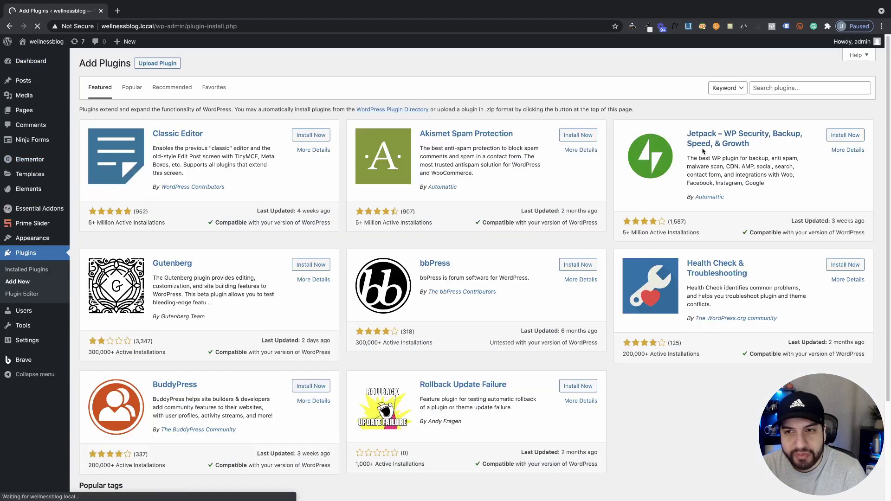
left_click(774, 88)
type("u")
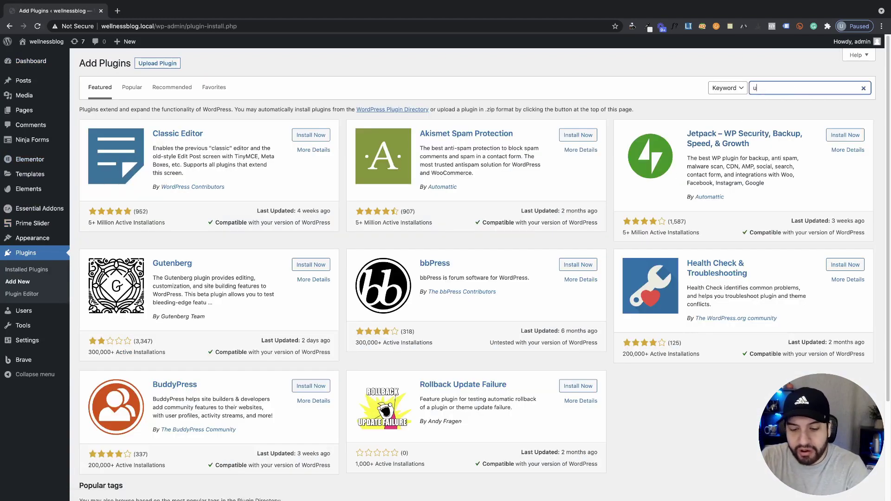
type("ser rol")
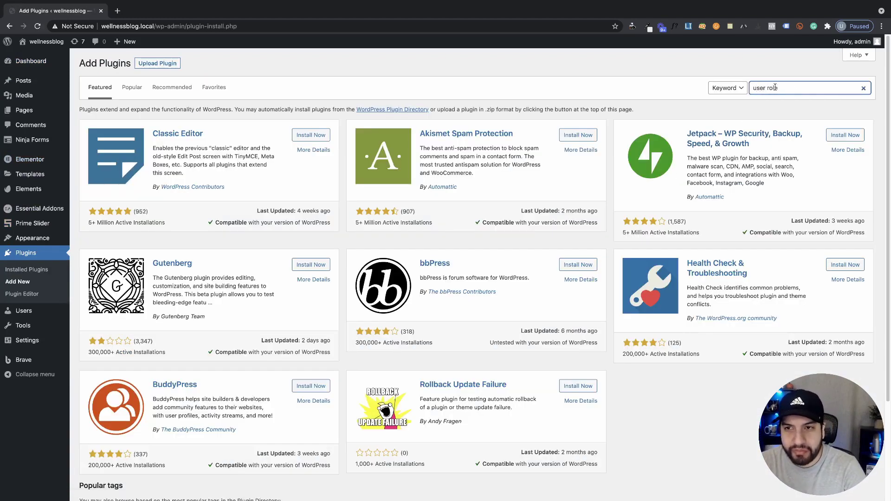
type("e")
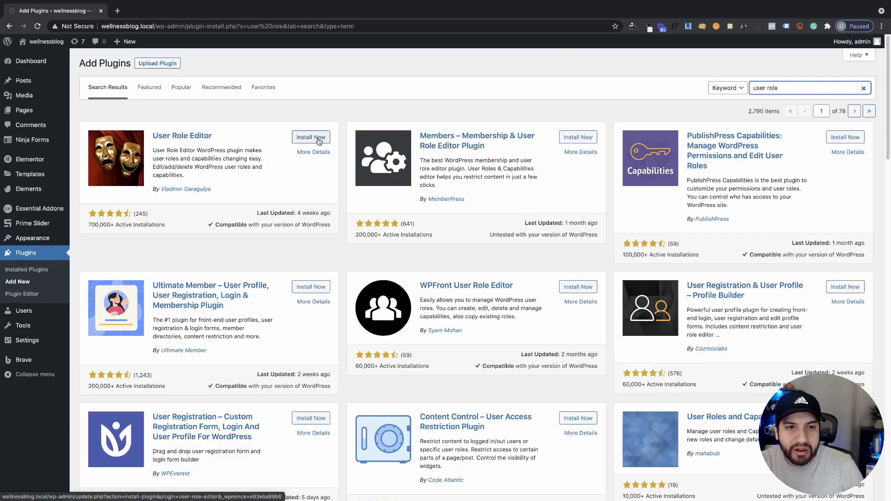
Install and activate User Role Editor, confirming it in the Plugins list
left_click(319, 139)
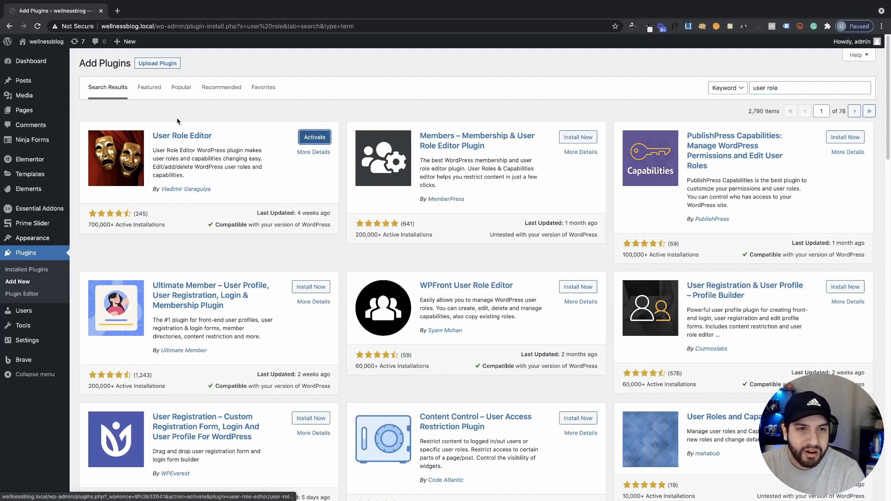
left_click(314, 137)
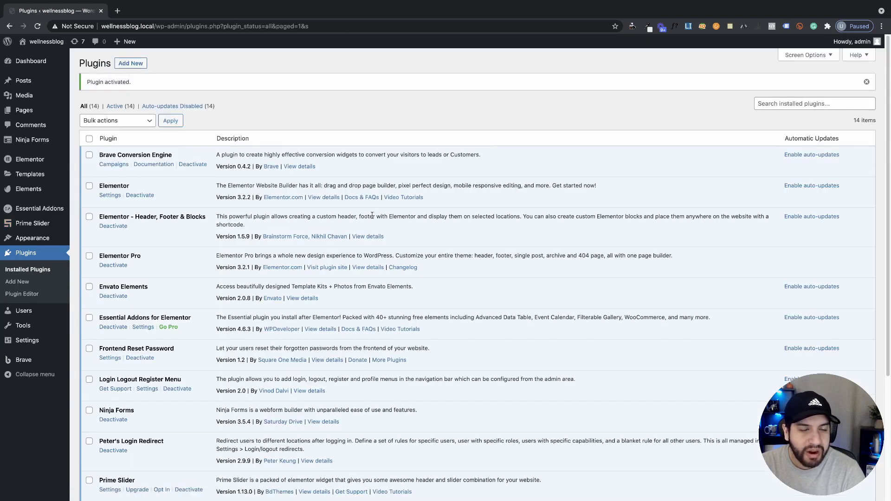
scroll(452, 251, "down", 2)
scroll(453, 250, "up", 2)
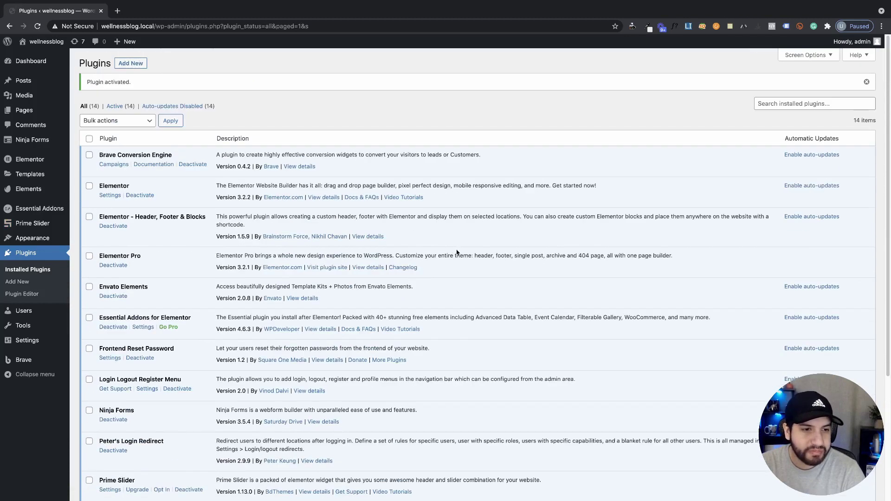
In User Role Editor, start a new role with ID Client and name Client Role, copied from Editor
mouse_move(24, 314)
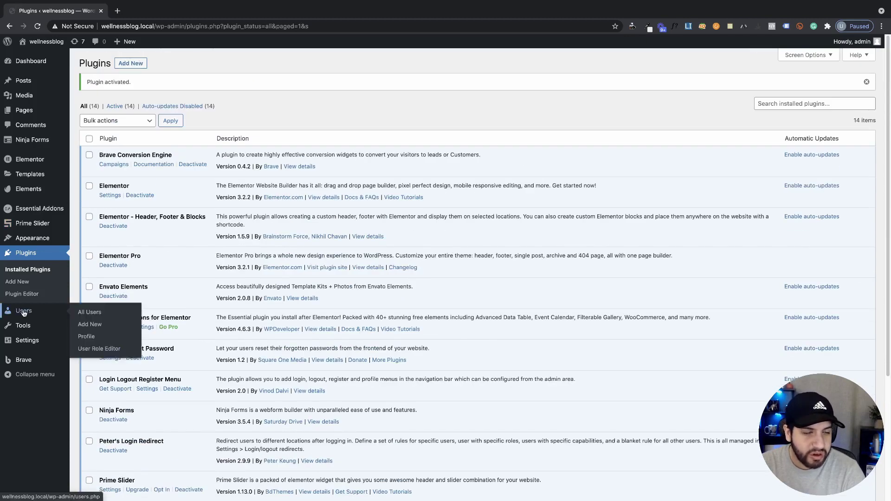
left_click(105, 350)
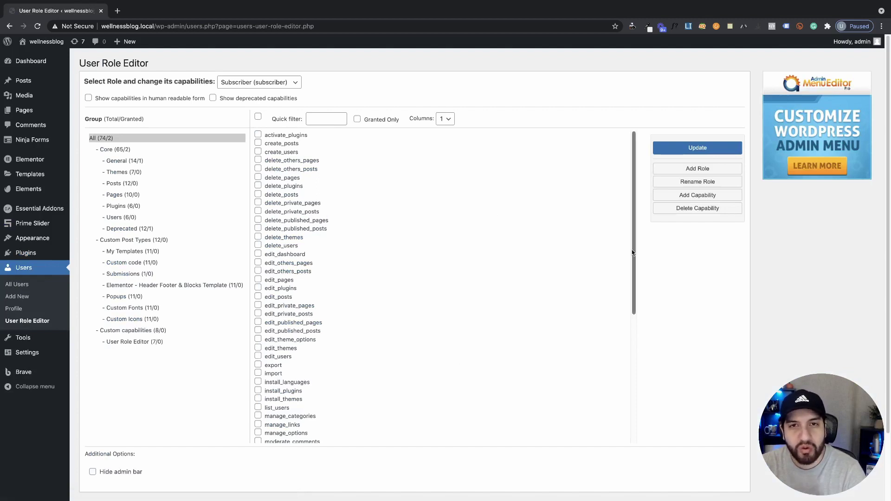
left_click(708, 171)
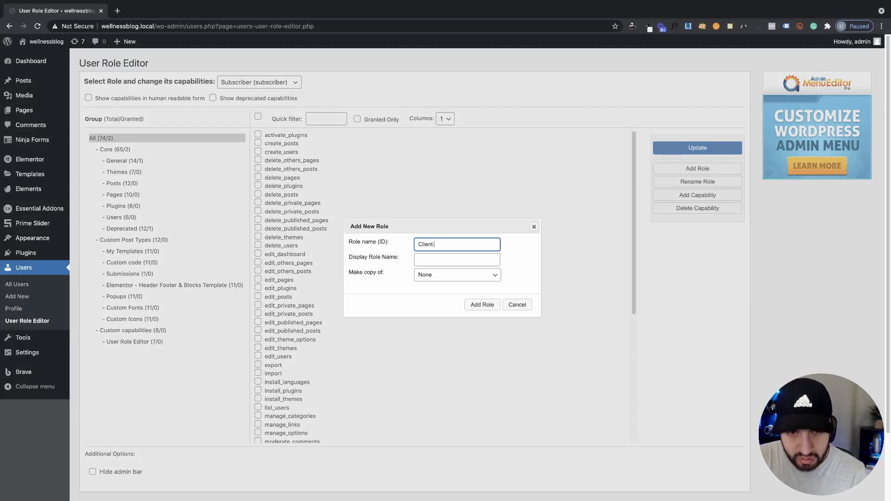
left_click(417, 261)
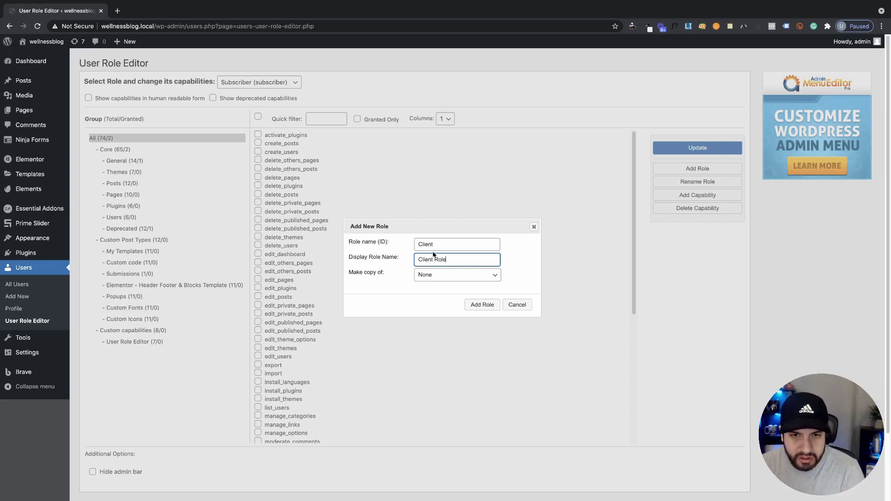
left_click(450, 243)
left_click(438, 275)
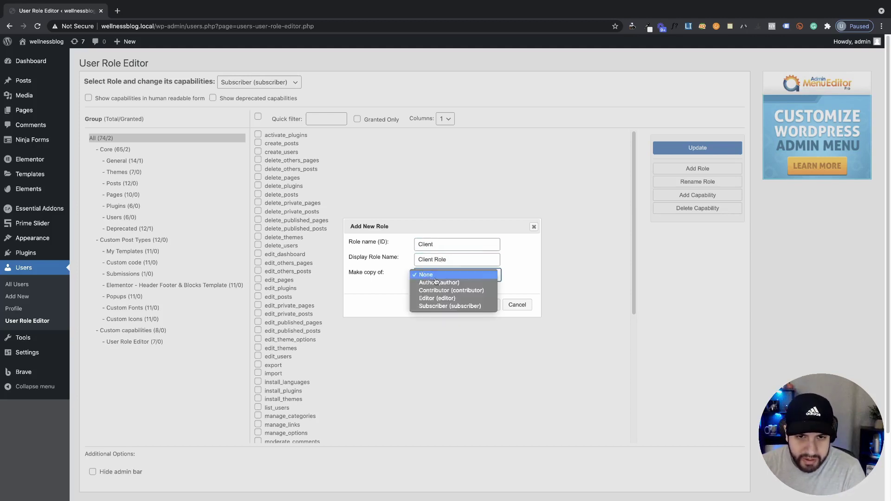
left_click(446, 299)
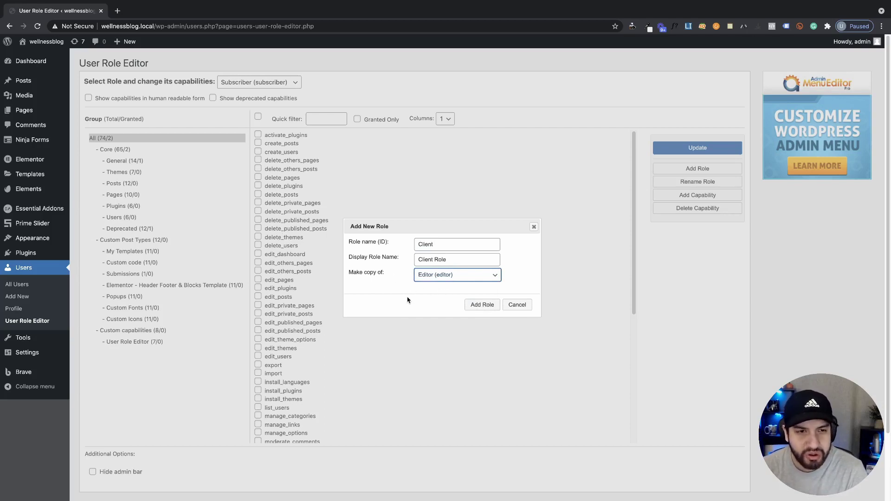
Correct the rejected role ID and create the Client Role
left_click(480, 311)
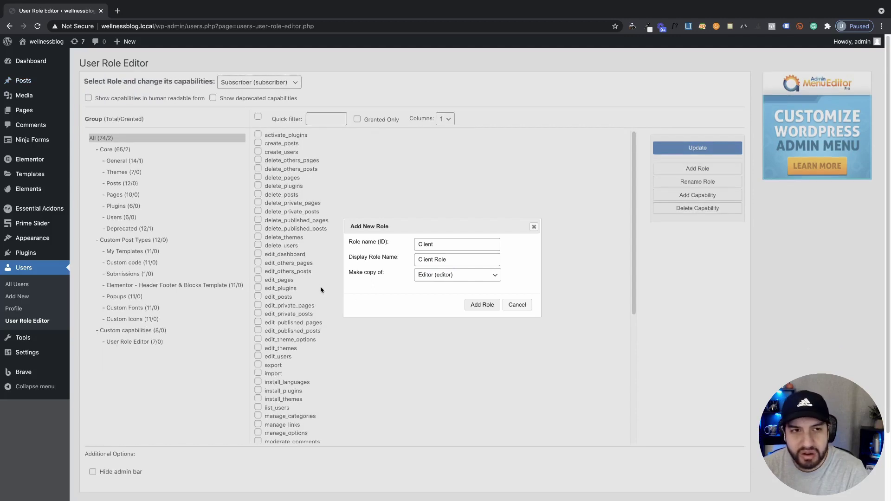
left_click(436, 248)
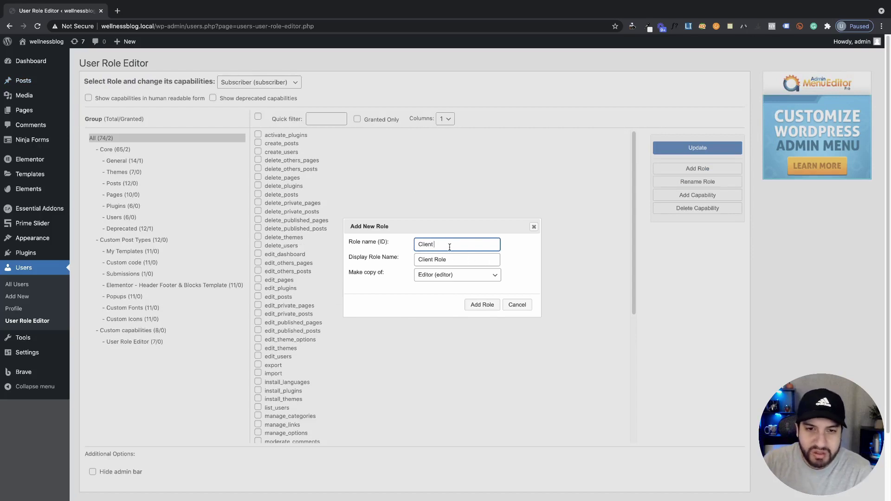
scroll(476, 258, "down", 1)
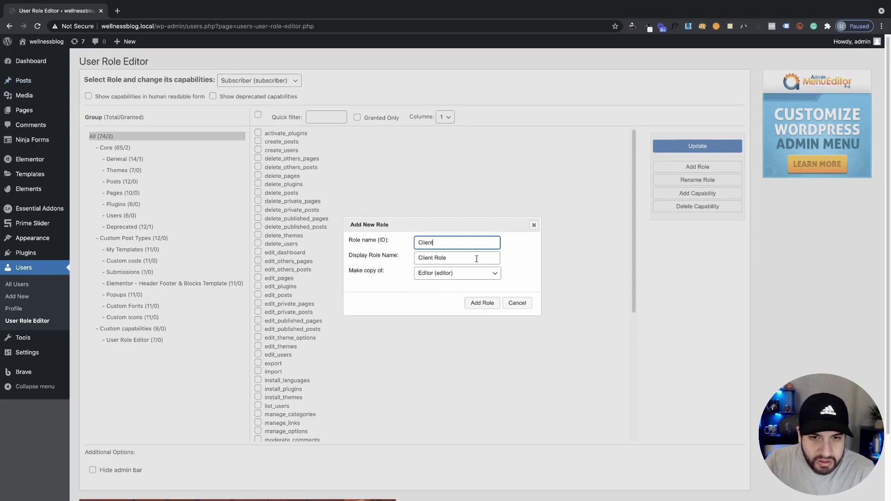
left_click(482, 304)
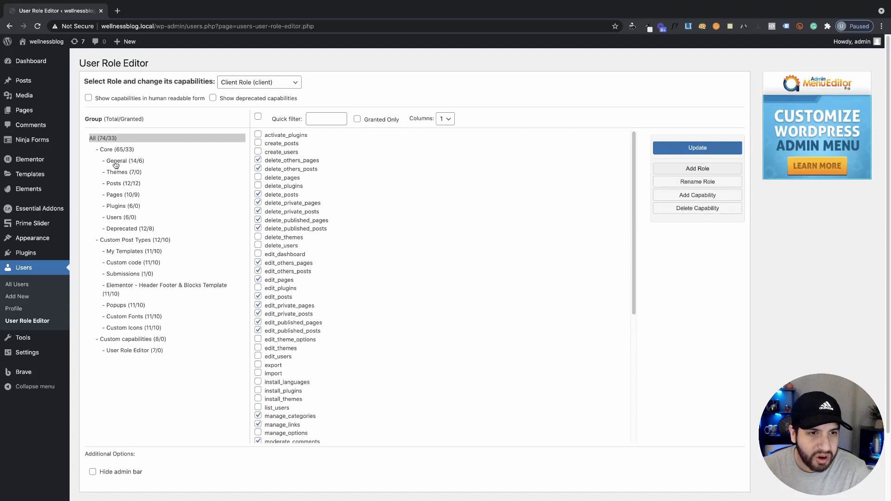
Untick unfiltered_html in Client Role's General capabilities group
left_click(122, 164)
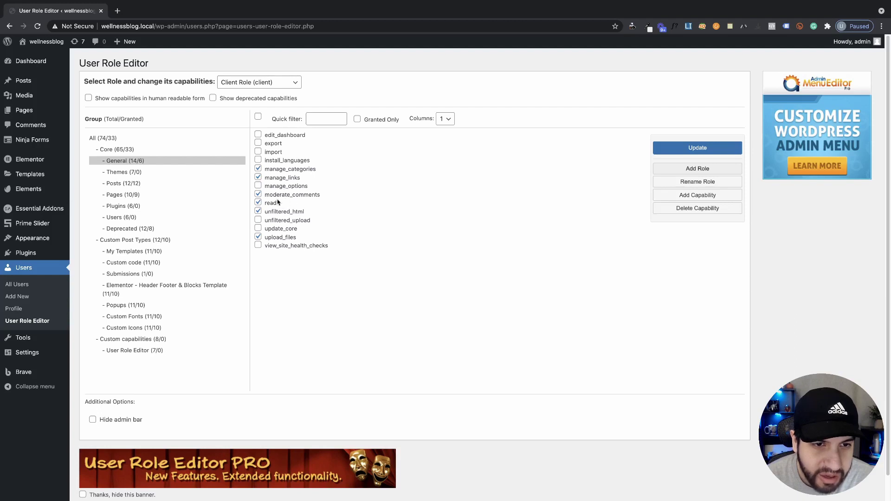
scroll(279, 215, "down", 1)
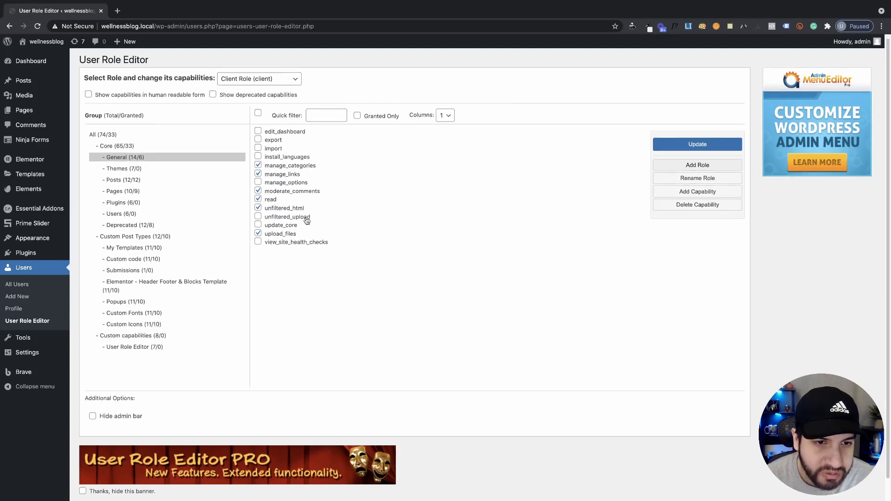
left_click(260, 206)
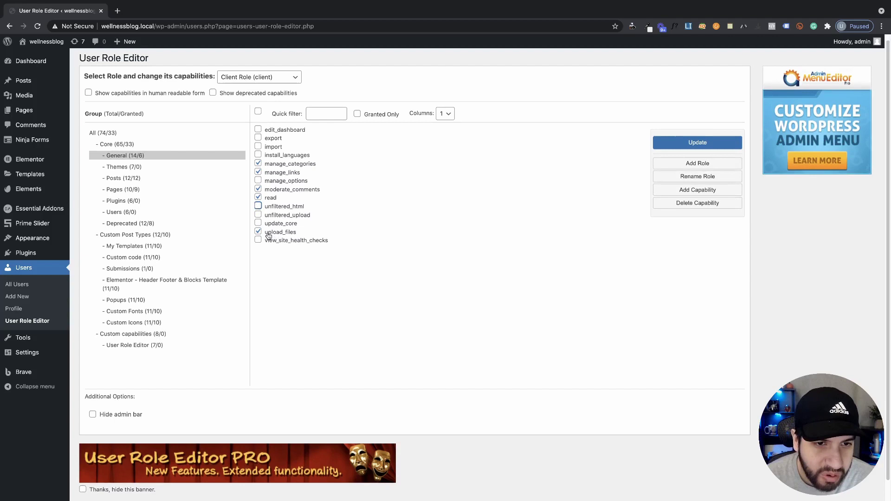
scroll(325, 253, "down", 1)
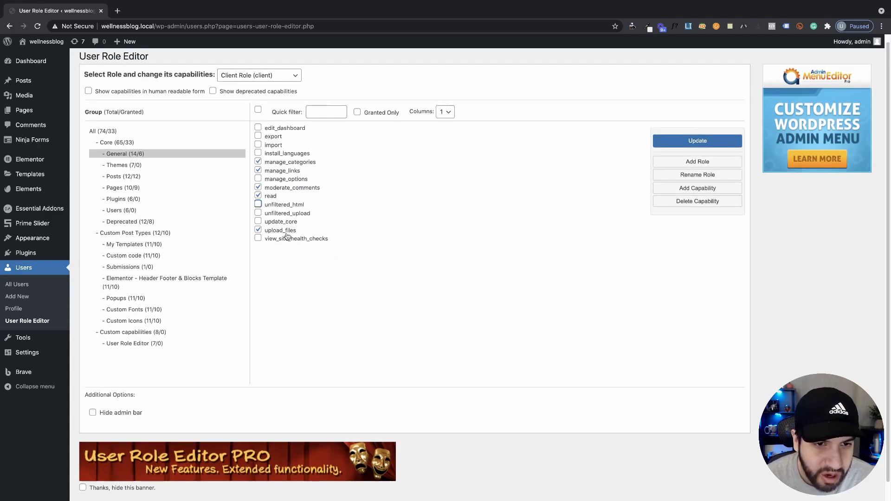
Review Client Role's Themes, Posts and Pages capabilities, leaving delete_pages unticked
left_click(131, 166)
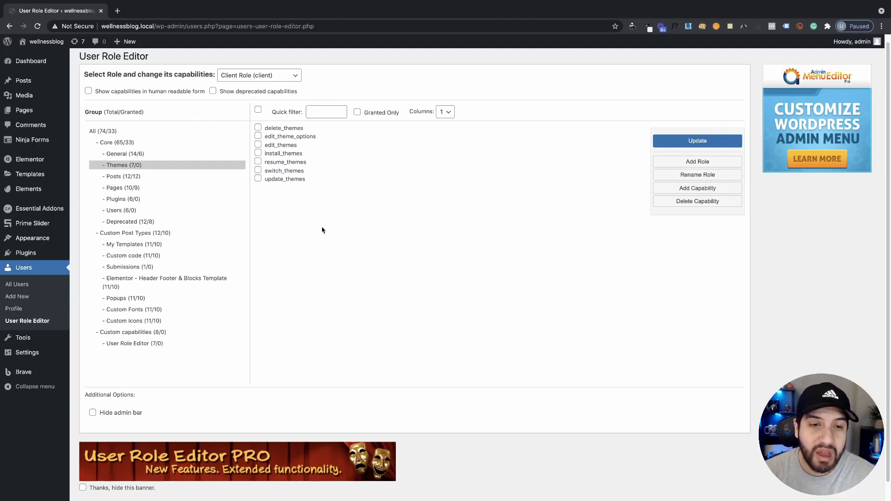
left_click(140, 178)
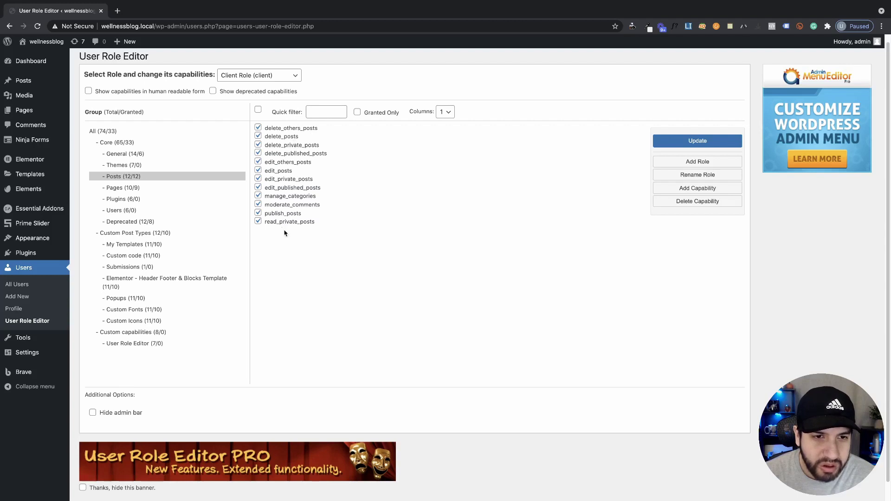
left_click(140, 188)
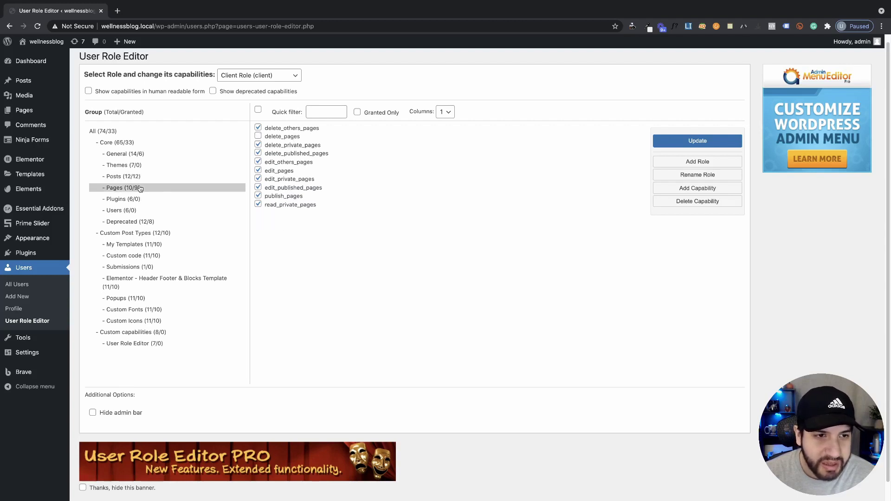
left_click(258, 136)
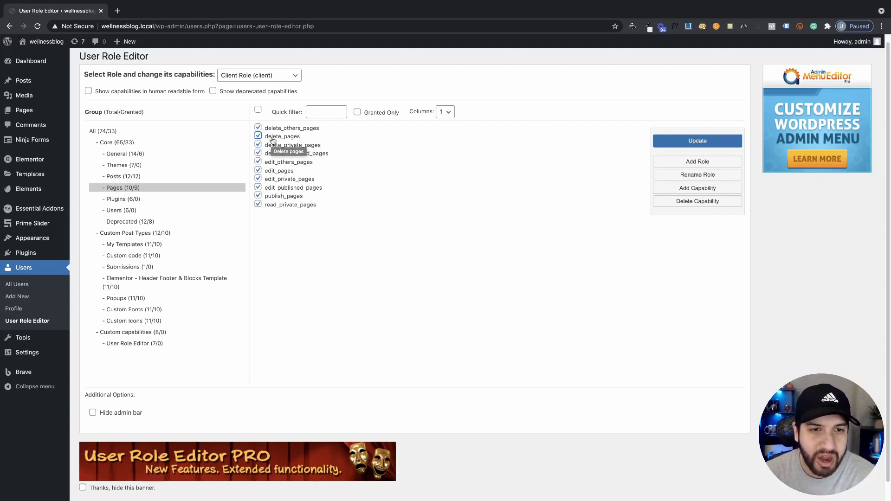
left_click(263, 139)
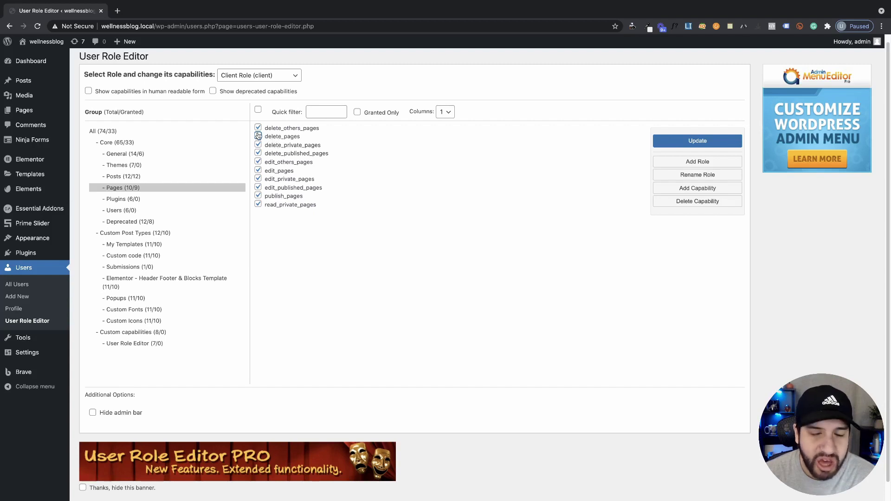
left_click(259, 135)
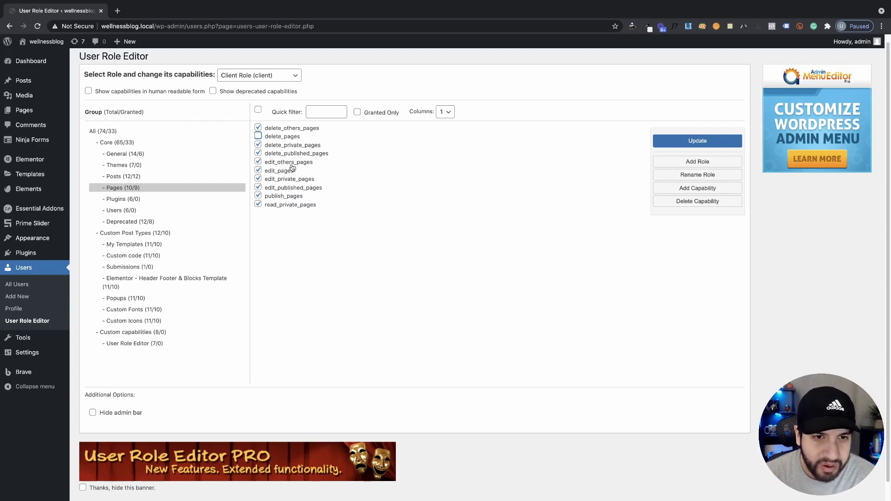
Browse Client Role's plugin, Users, Deprecated and My Templates capability groups
left_click(148, 204)
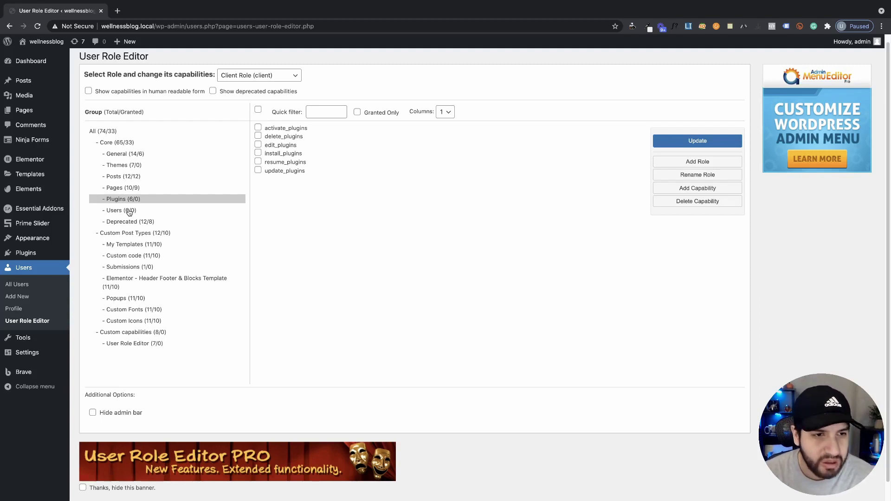
left_click(129, 212)
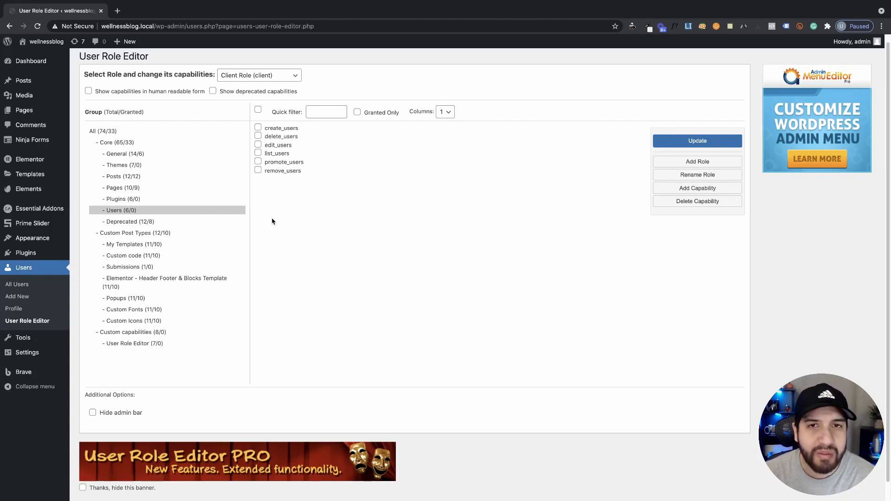
left_click(188, 222)
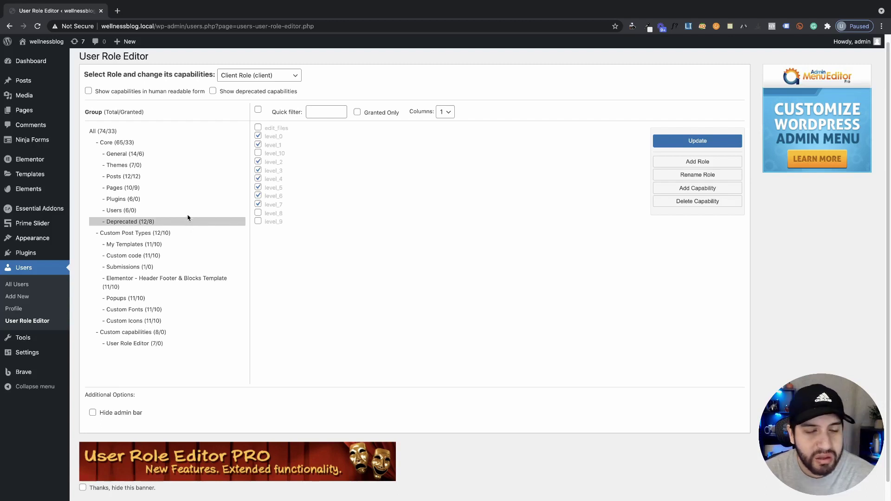
left_click(189, 211)
scroll(278, 237, "down", 1)
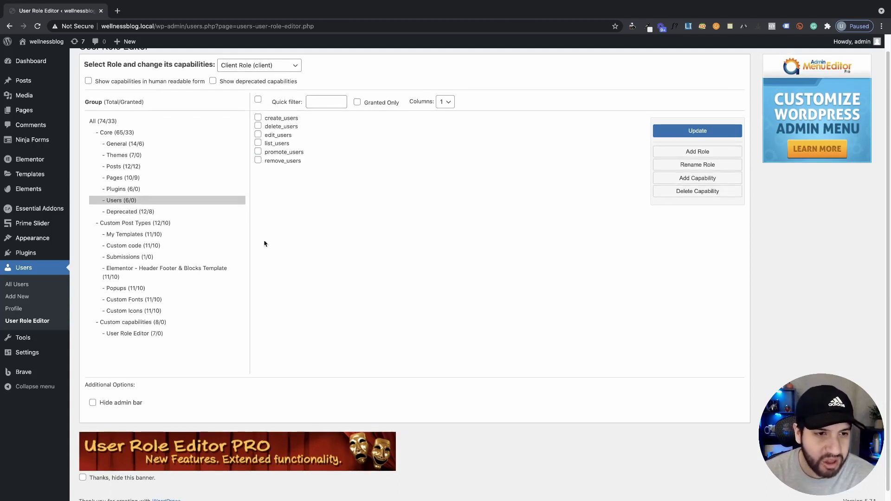
left_click(161, 234)
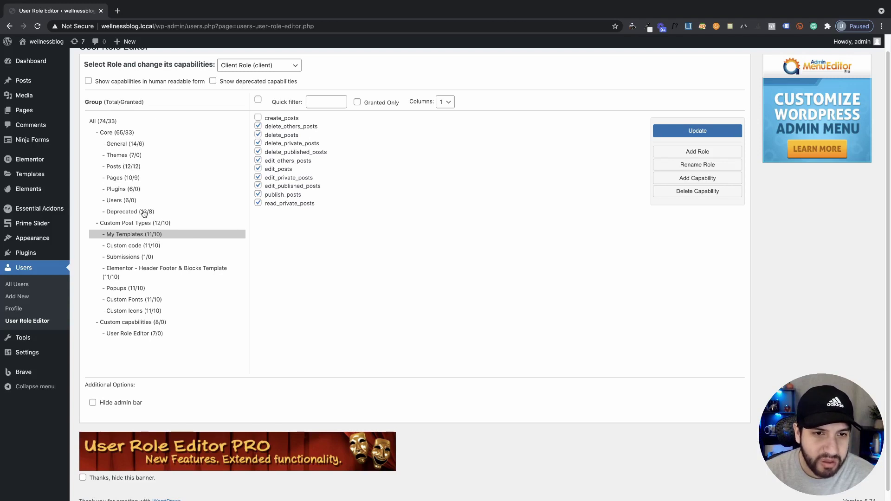
Show Client Role's Header Footer & Blocks Template capability group
scroll(155, 253, "down", 1)
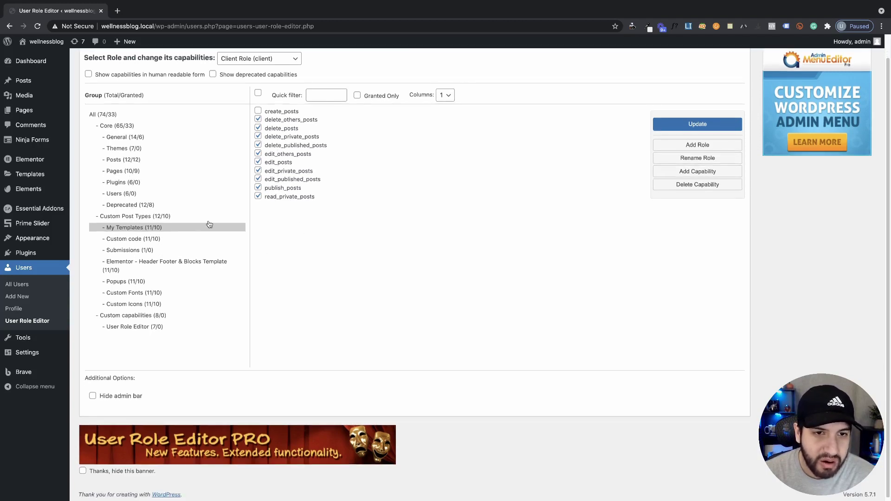
left_click(145, 239)
left_click(134, 250)
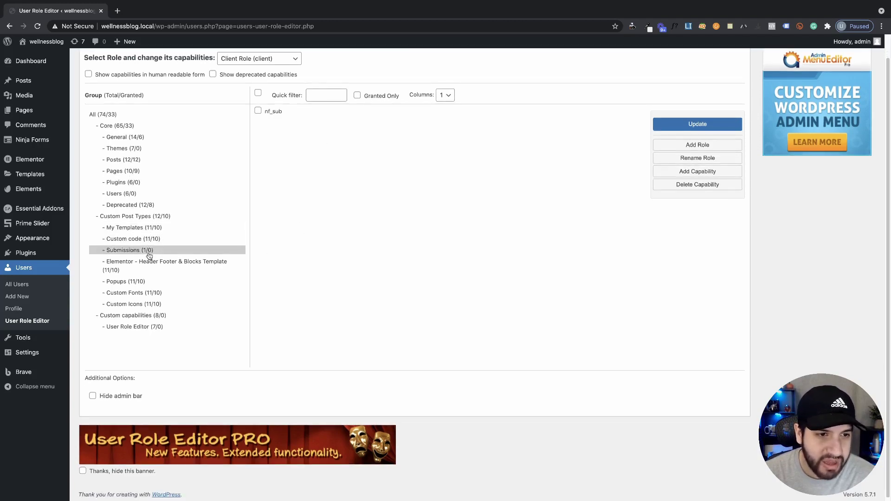
scroll(152, 262, "down", 1)
left_click(153, 262)
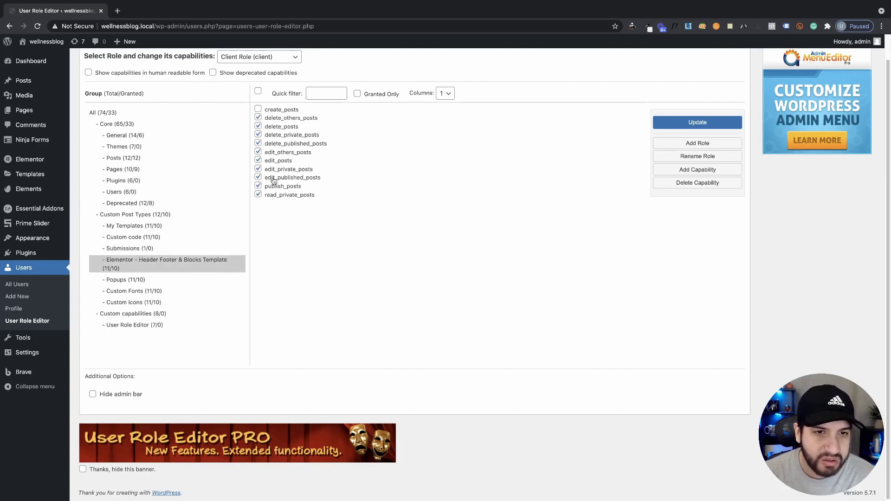
Untick the ten granted post capabilities, from delete_others_posts to read_private_posts
left_click(258, 117)
left_click(258, 127)
left_click(258, 134)
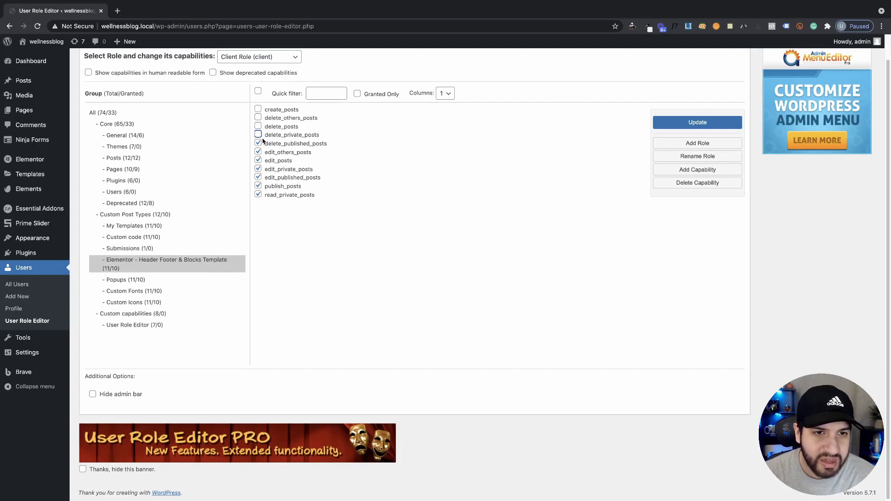
left_click(258, 143)
left_click(258, 151)
left_click(258, 160)
left_click(258, 169)
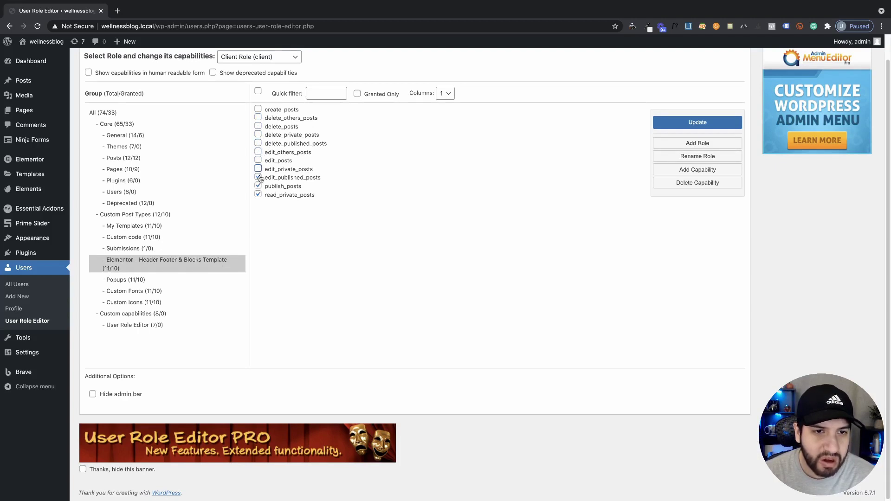
left_click(258, 177)
left_click(258, 186)
left_click(258, 194)
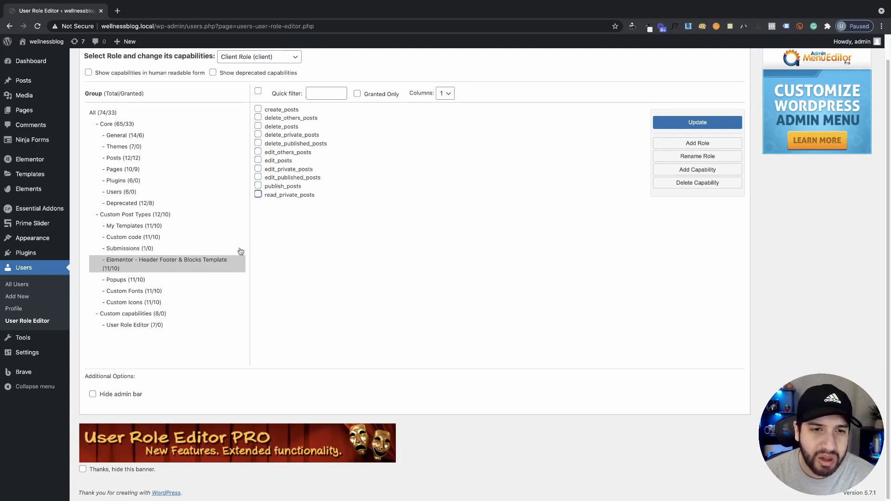
Re-grant those capabilities and add create_posts, so all eleven post capabilities are ticked
left_click(258, 195)
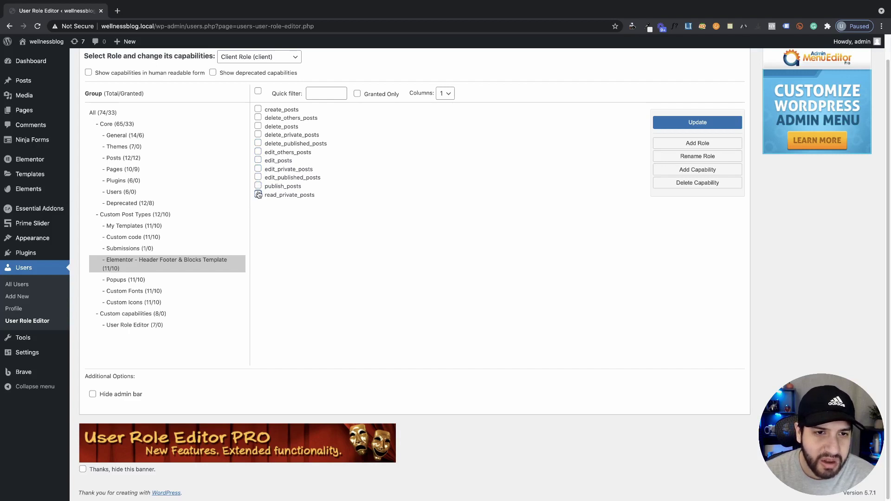
left_click(258, 186)
left_click(258, 177)
left_click(257, 169)
left_click(258, 160)
left_click(258, 152)
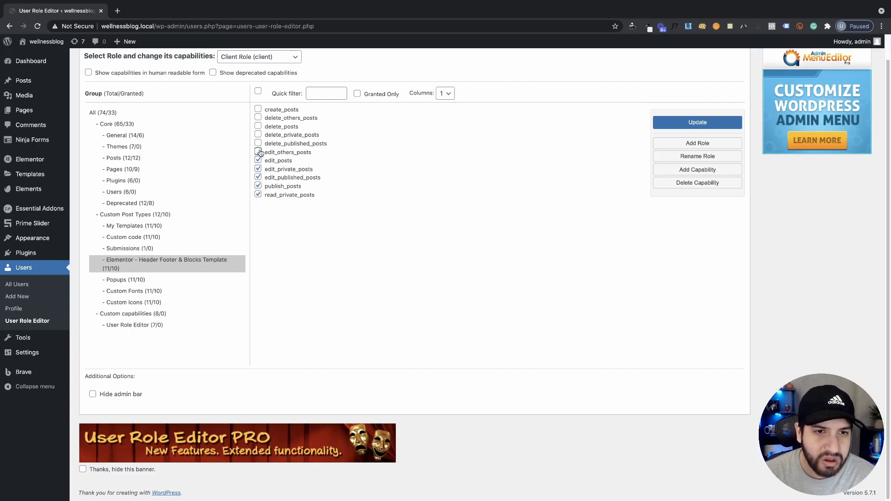
left_click(258, 143)
left_click(258, 134)
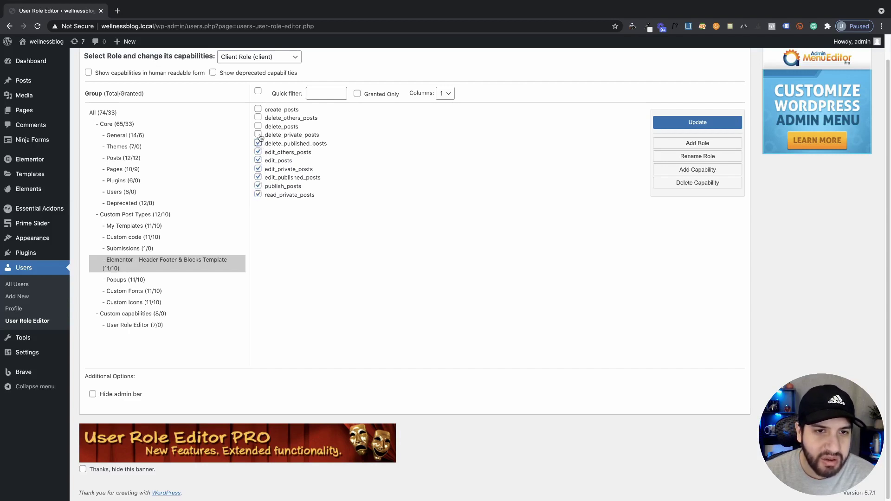
left_click(258, 126)
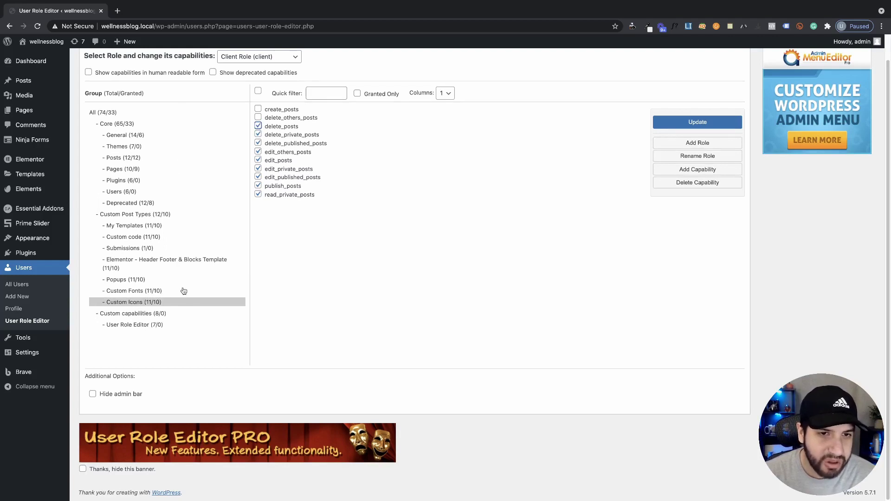
left_click(258, 117)
left_click(258, 109)
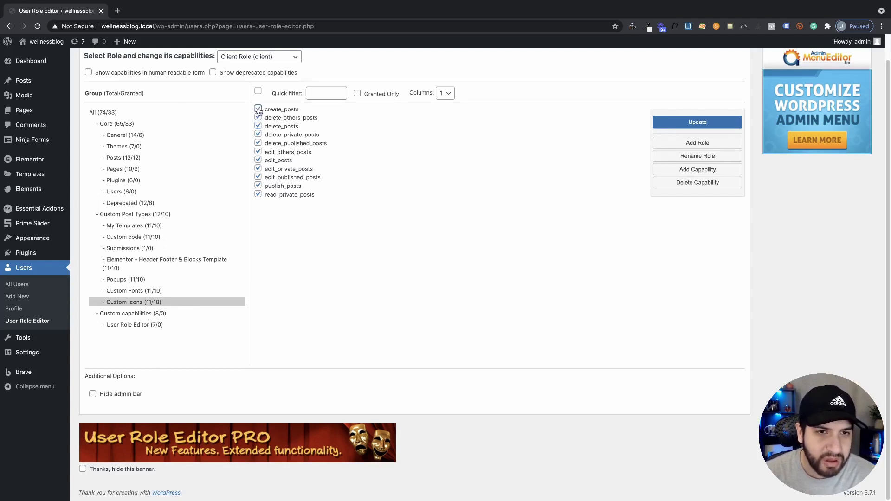
Save Client Role's updated capabilities and confirm the permissions update
left_click(118, 316)
left_click(122, 326)
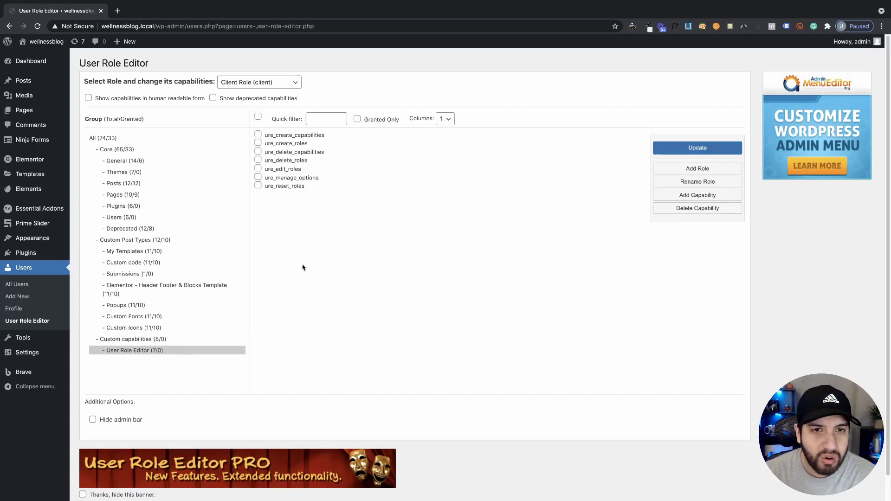
scroll(278, 265, "up", 1)
left_click(673, 149)
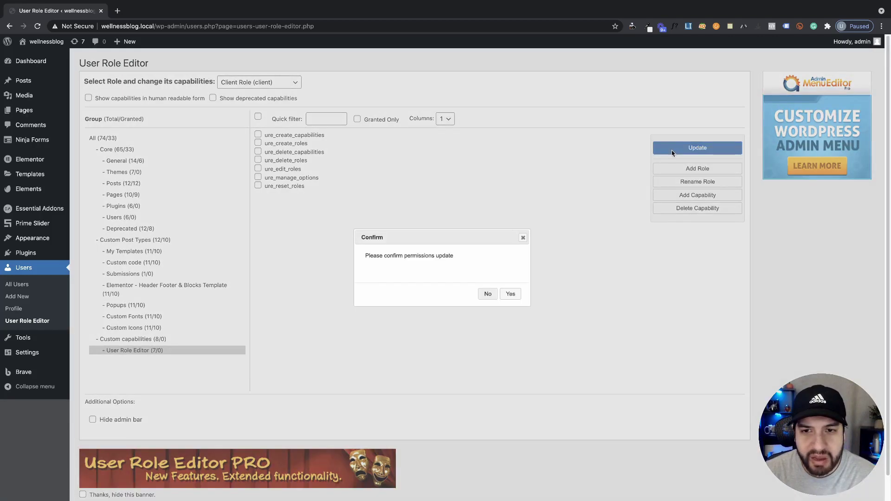
left_click(511, 295)
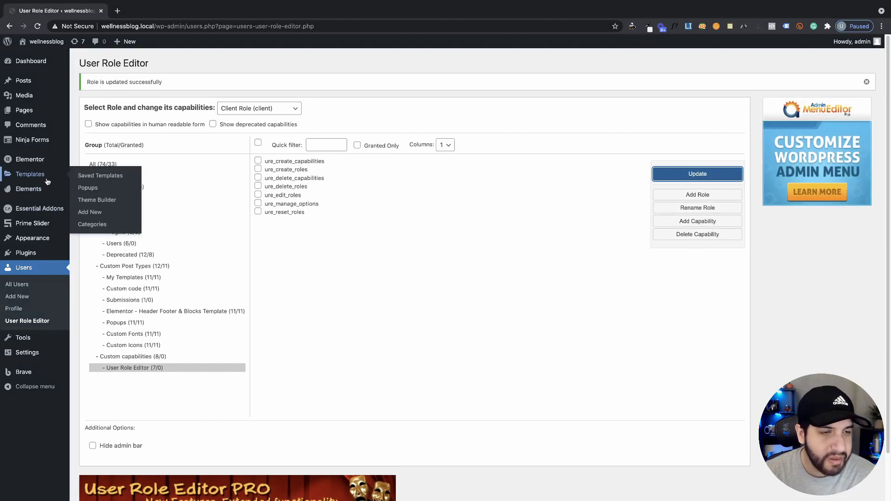
In Elementor Role Manager, restrict Client Role to 'Access to edit content only' and save
mouse_move(38, 162)
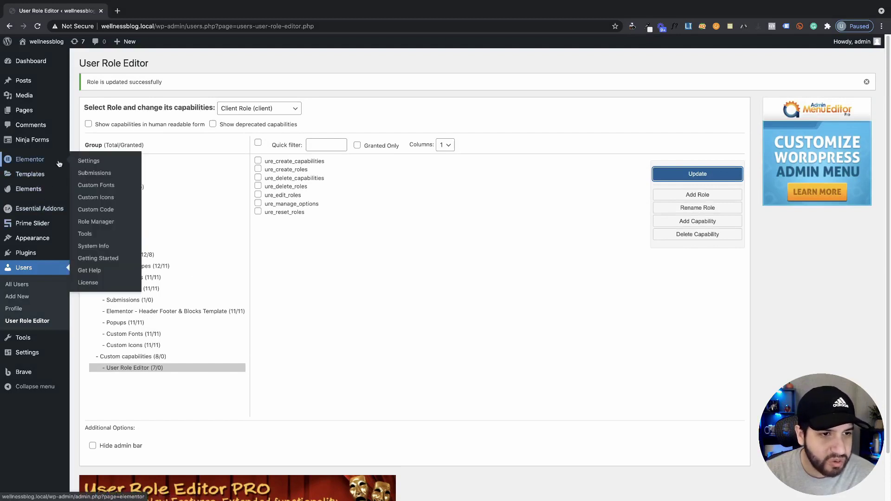
left_click(97, 221)
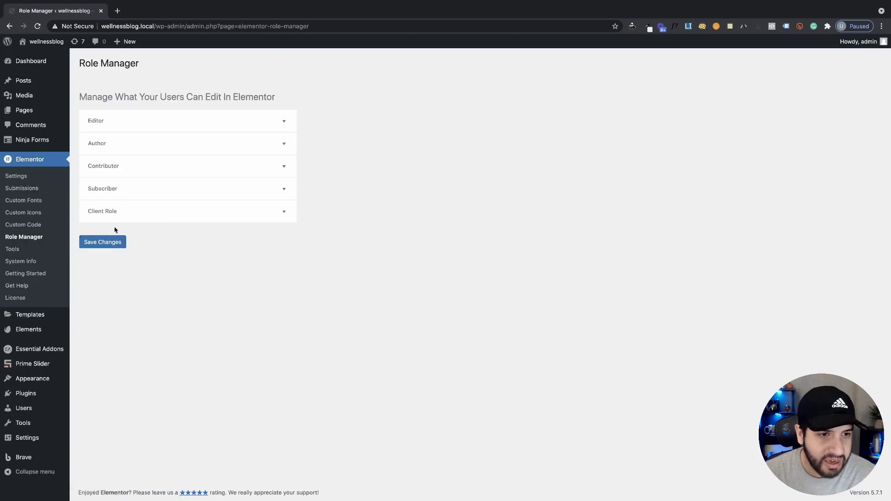
left_click(117, 215)
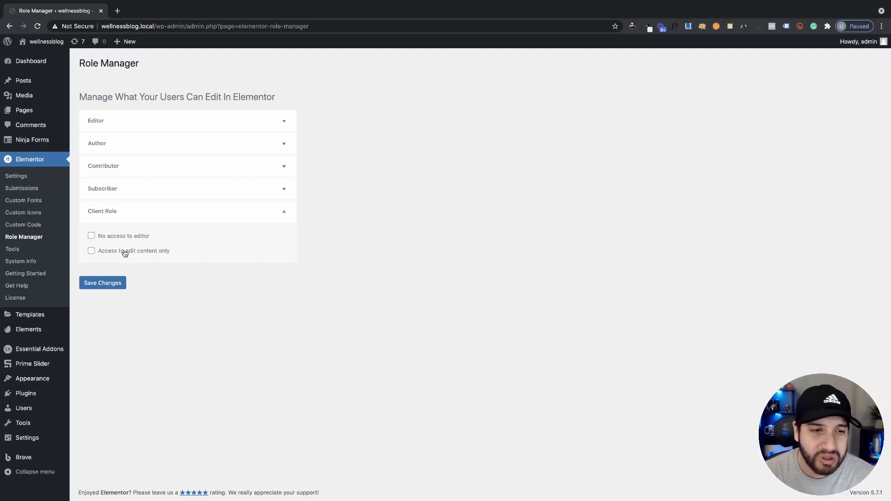
left_click(125, 253)
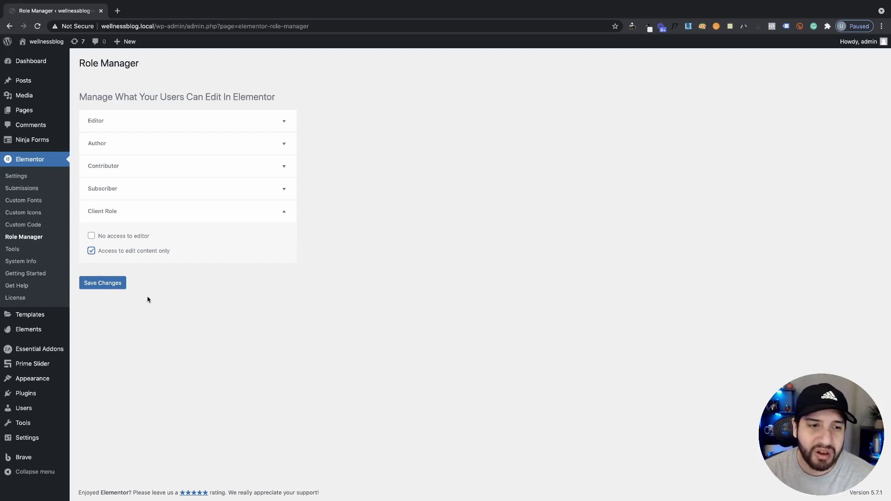
left_click(119, 288)
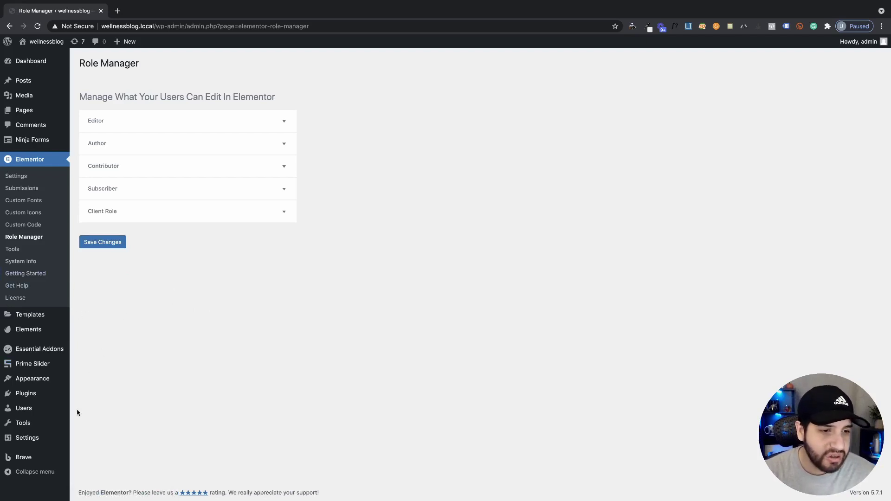
Enter the new user's username, email and a weak password, with no notification email
left_click(24, 408)
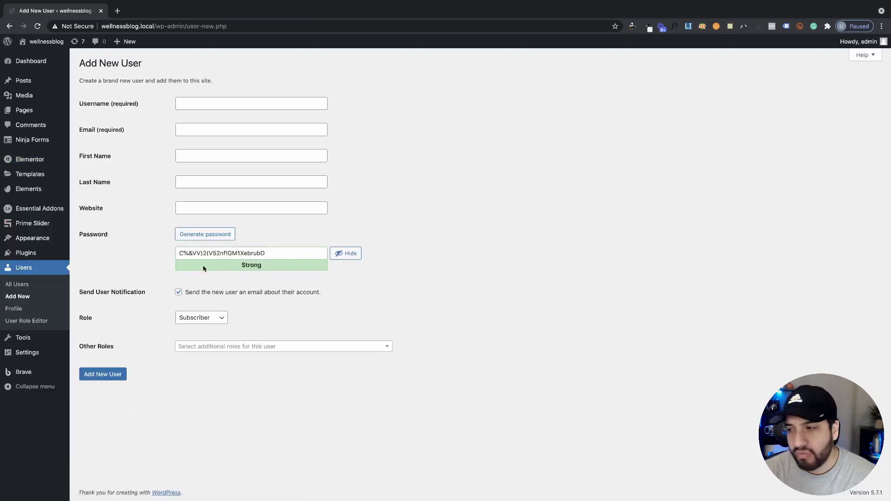
left_click(198, 105)
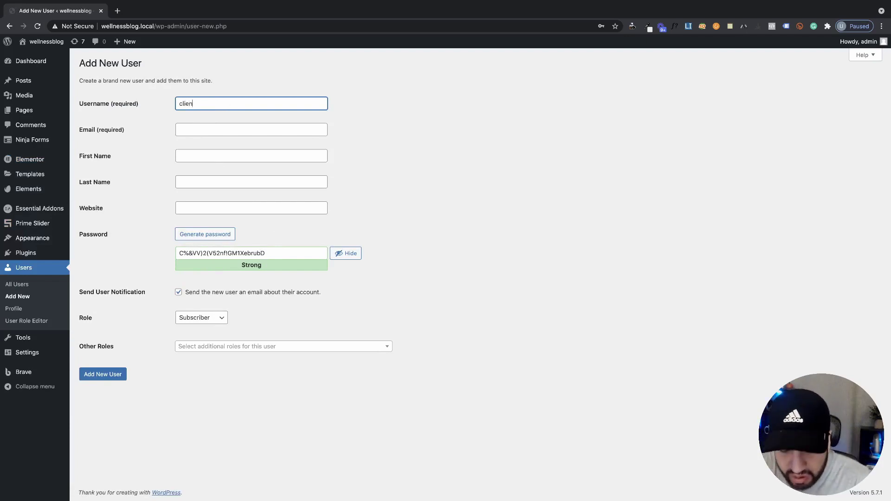
left_click(203, 128)
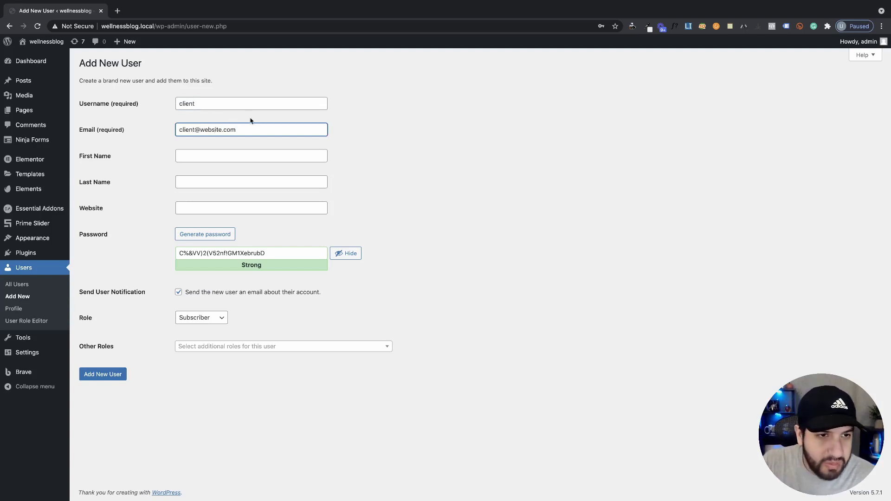
left_click(210, 155)
left_click(506, 245)
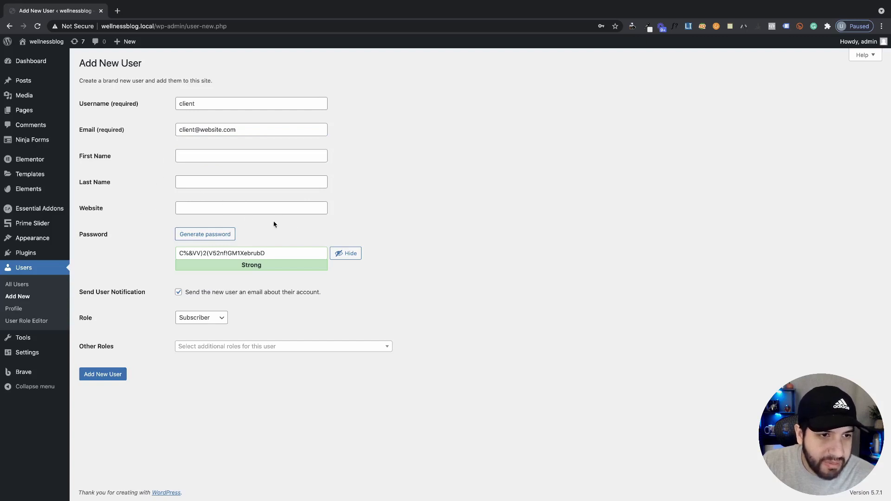
triple_click(249, 252)
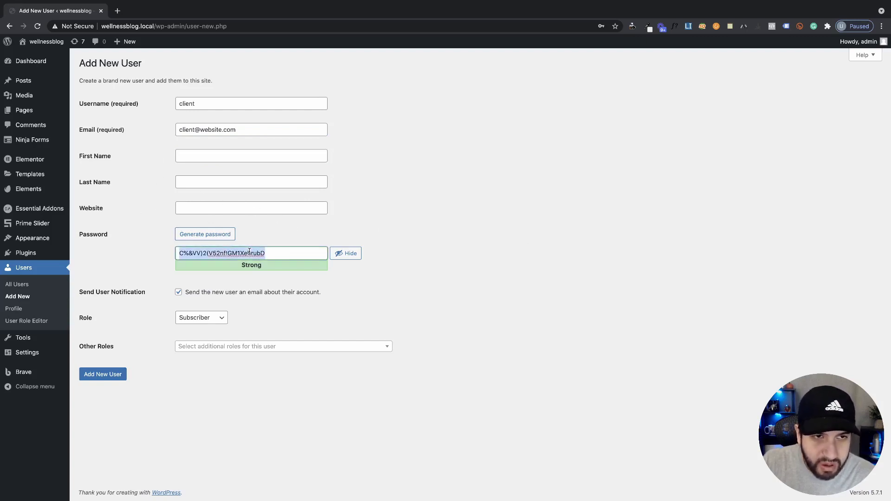
type("client")
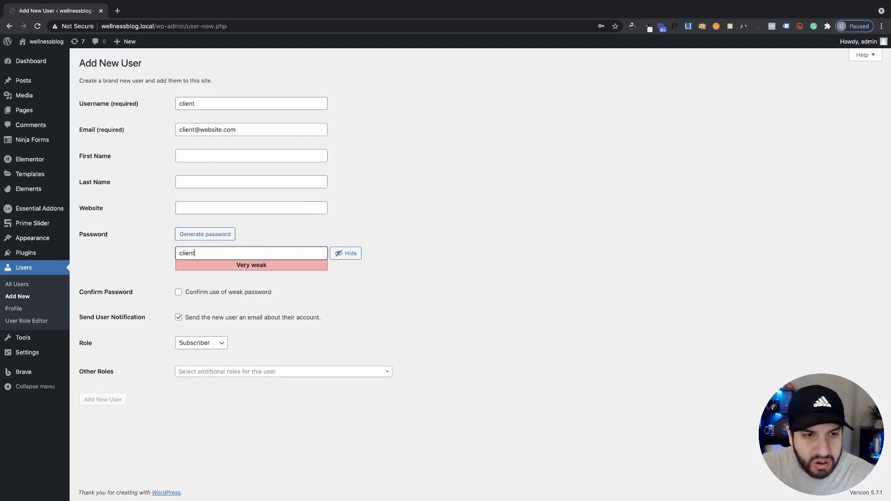
left_click(178, 292)
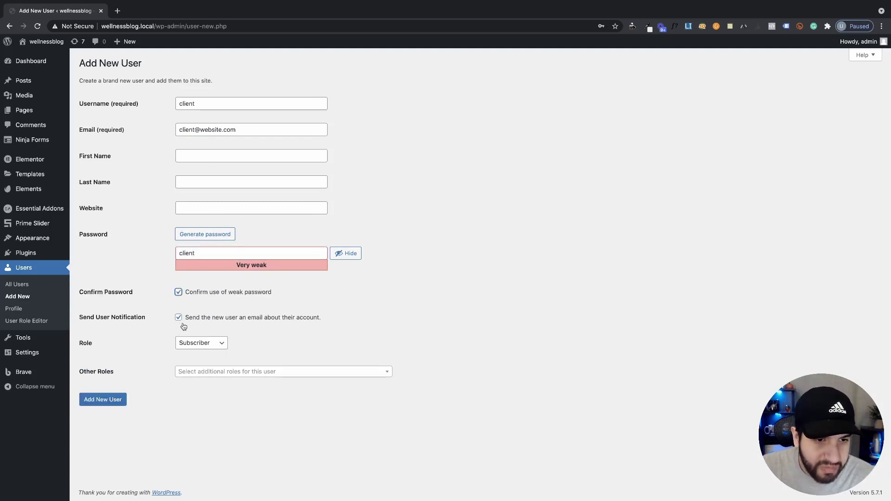
left_click(178, 318)
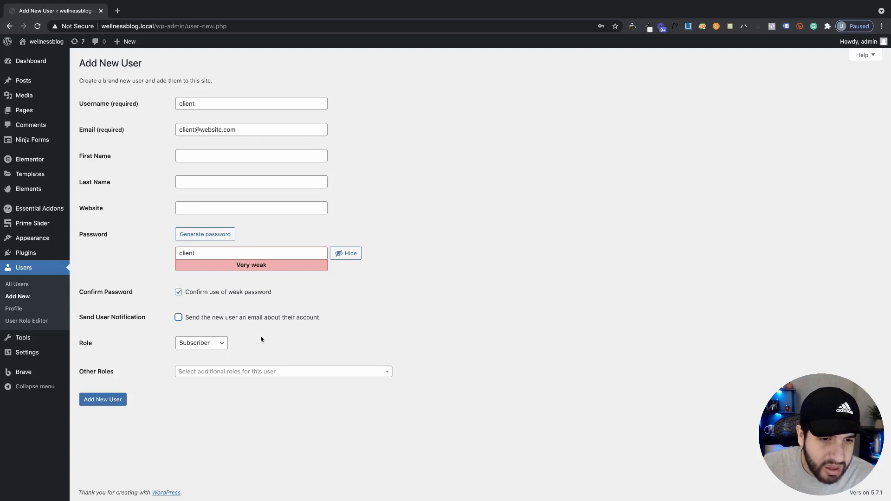
Set the new user's Role to Client Role
left_click(200, 345)
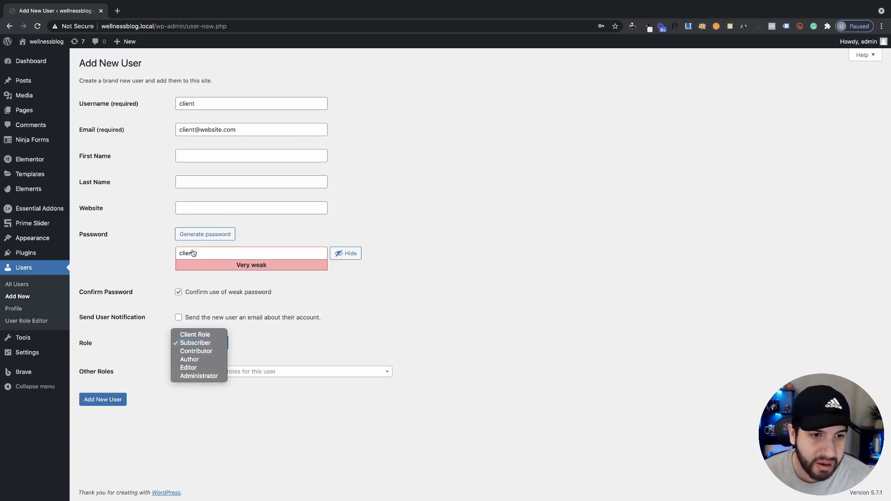
left_click(221, 346)
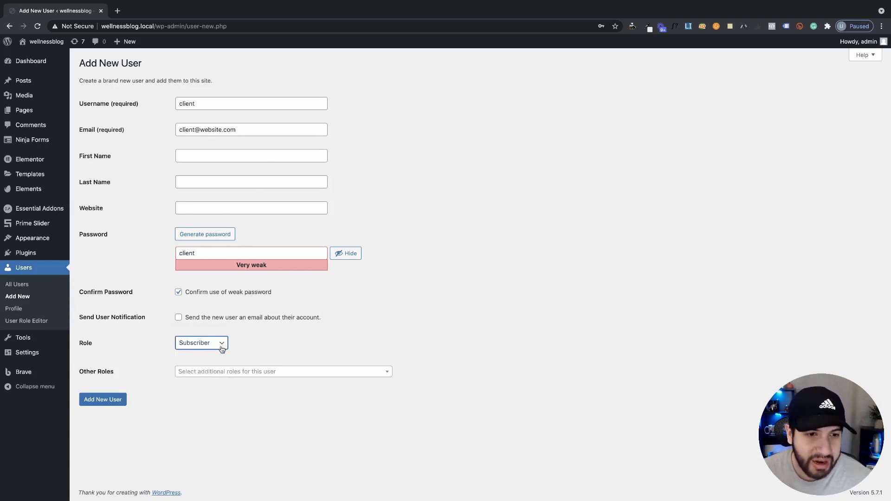
left_click(222, 345)
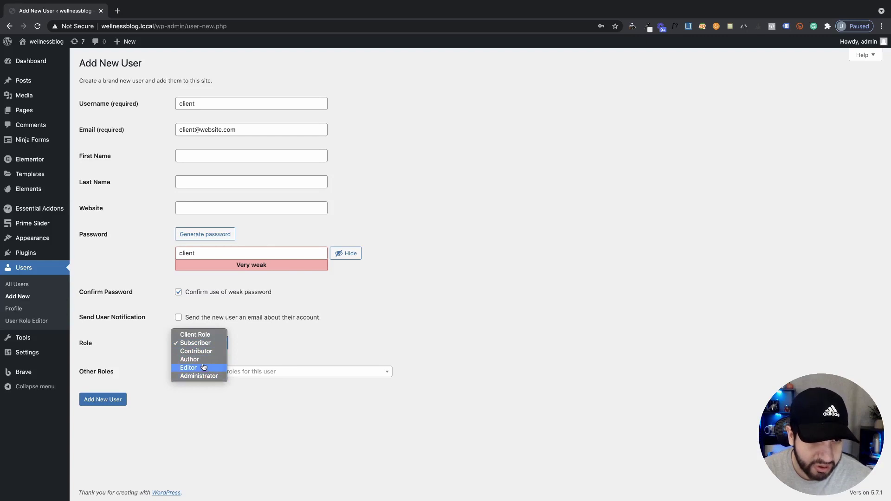
left_click(203, 335)
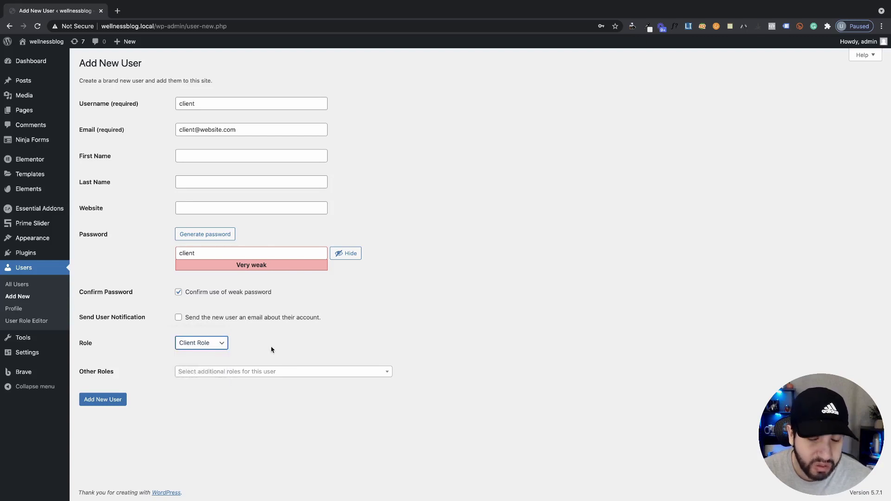
left_click(254, 433)
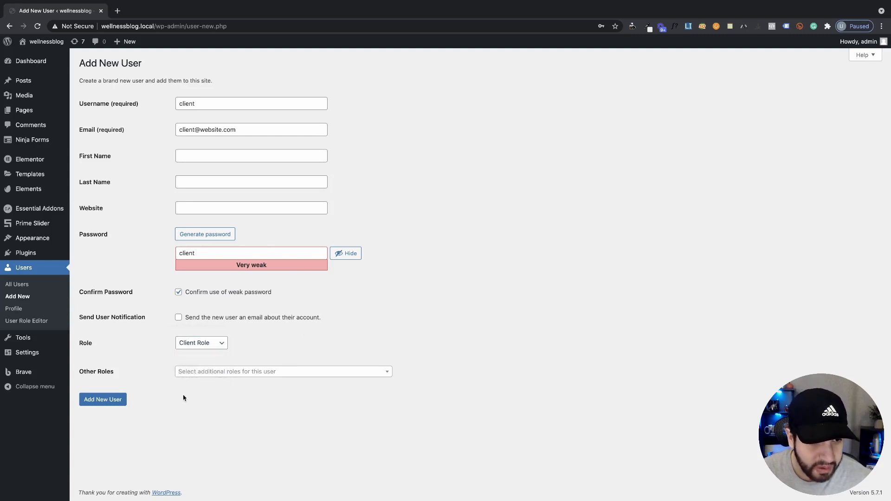
Leave Other Roles empty and add the new user
left_click(189, 371)
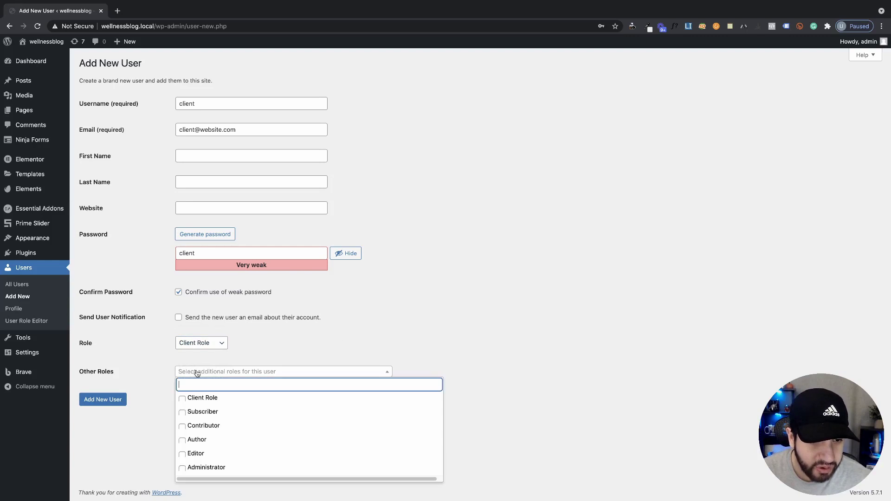
left_click(196, 398)
left_click(534, 387)
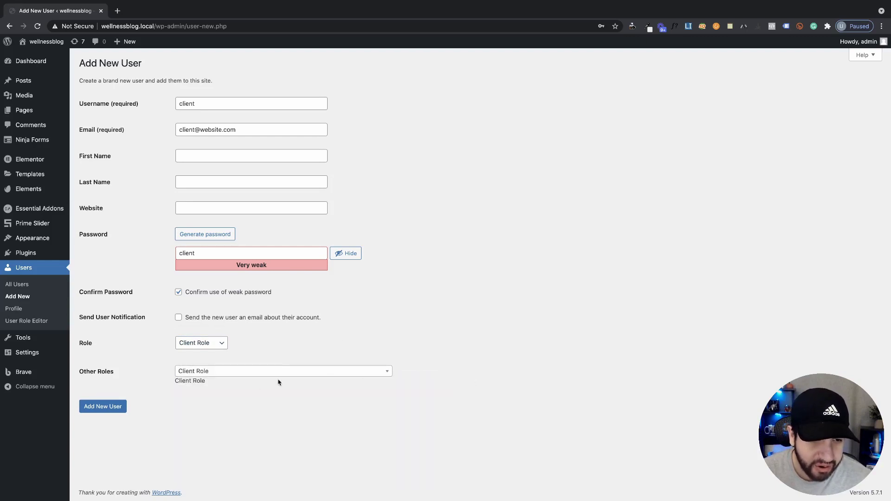
left_click(202, 377)
left_click(182, 399)
left_click(532, 397)
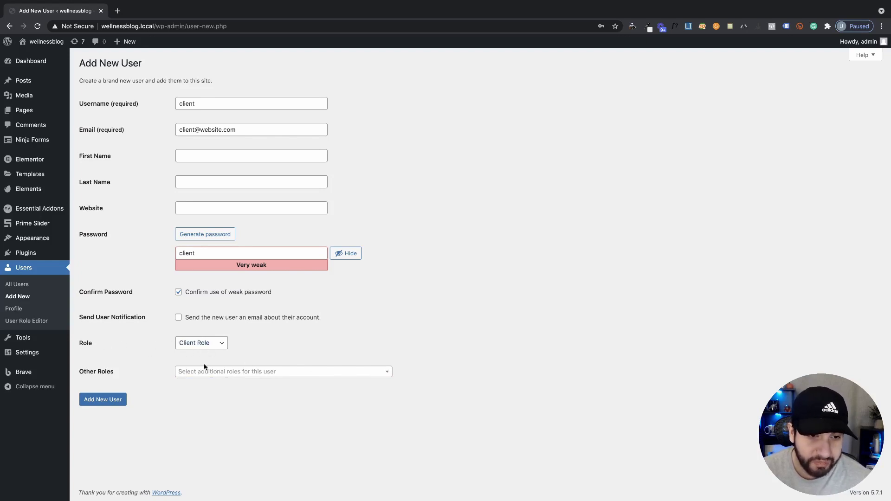
left_click(117, 404)
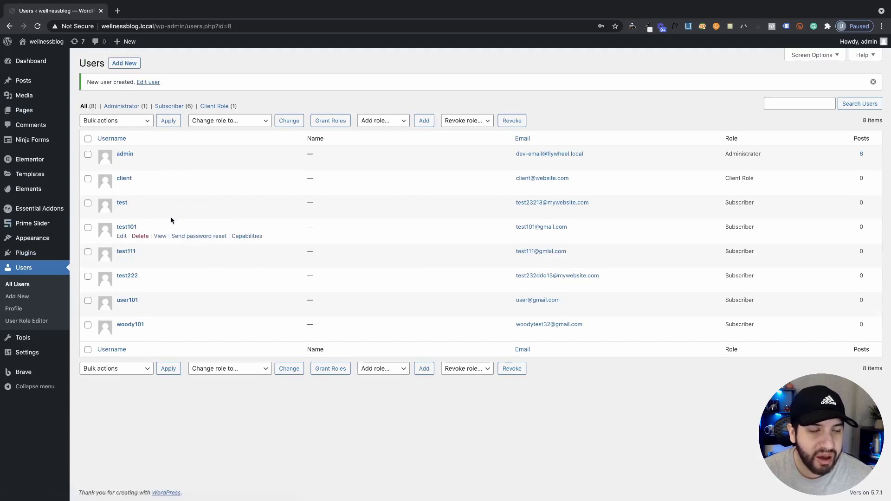
Log out of admin and log in with the client user's username and password
mouse_move(859, 41)
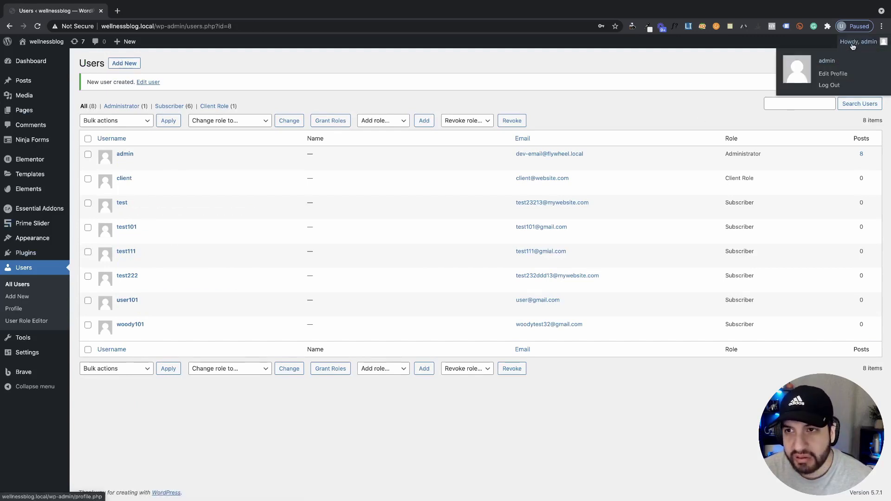
left_click(821, 87)
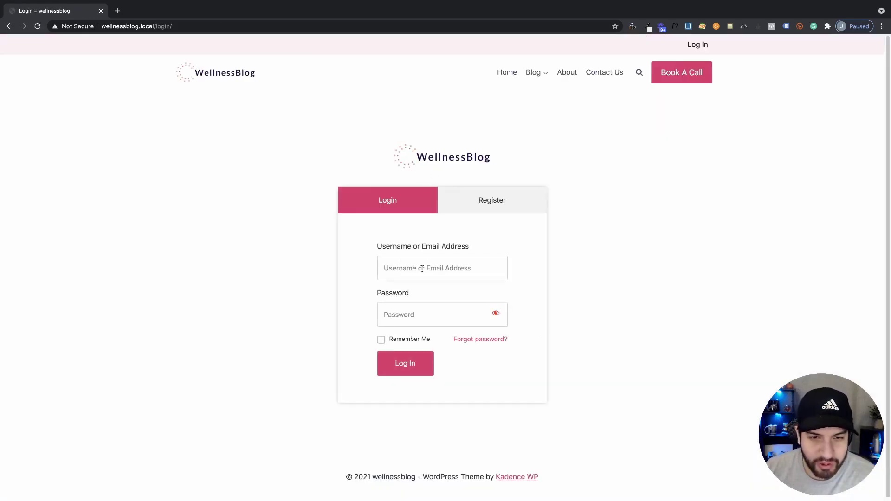
type("client")
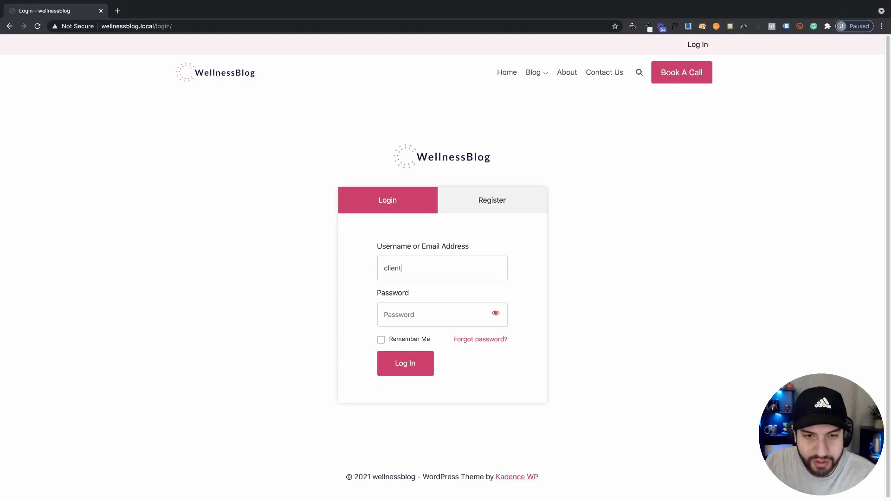
left_click(464, 325)
type("cl")
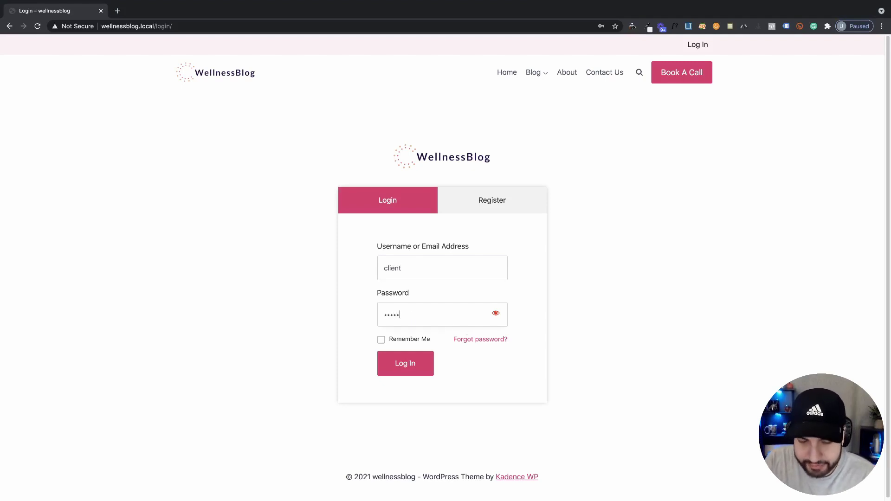
left_click(410, 371)
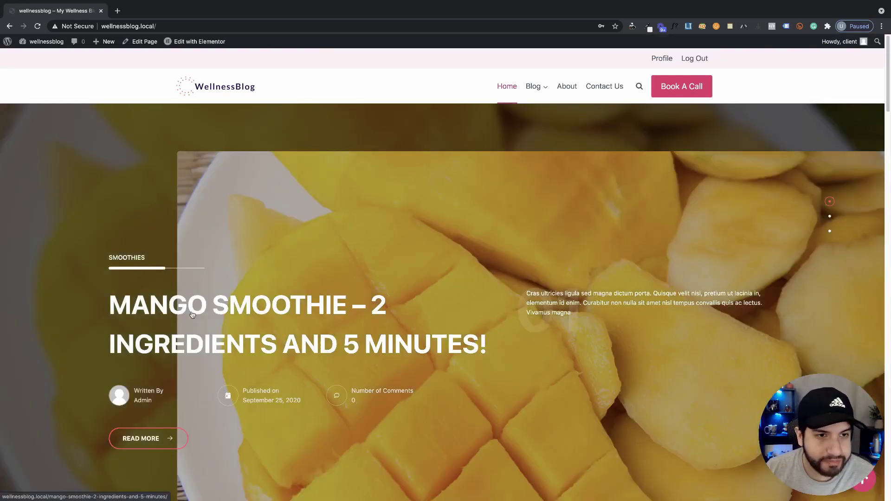
Hide the Elementor Overview, At a Glance, Activity, Quick Draft and Events boxes, then open Pages
mouse_move(46, 42)
left_click(51, 56)
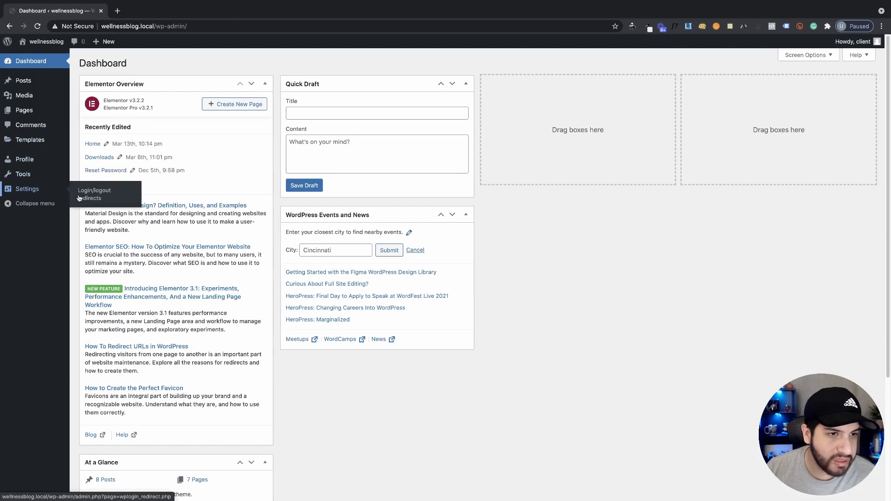
left_click(809, 55)
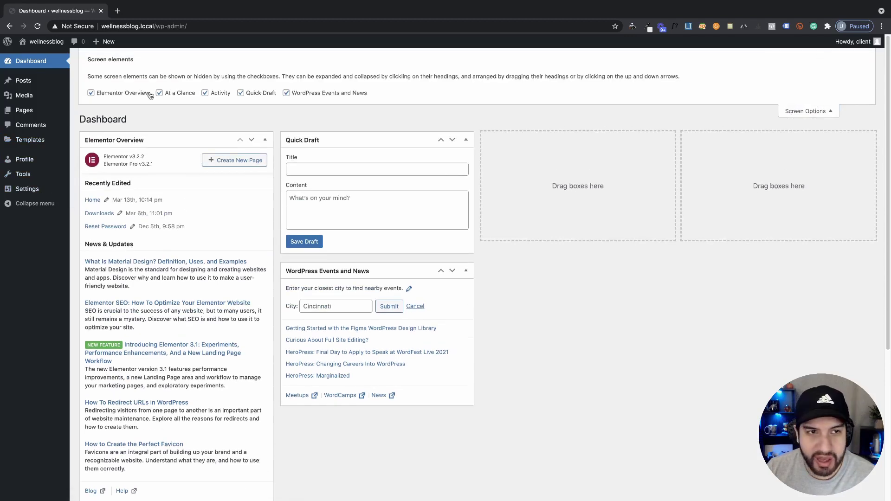
scroll(301, 287, "down", 3)
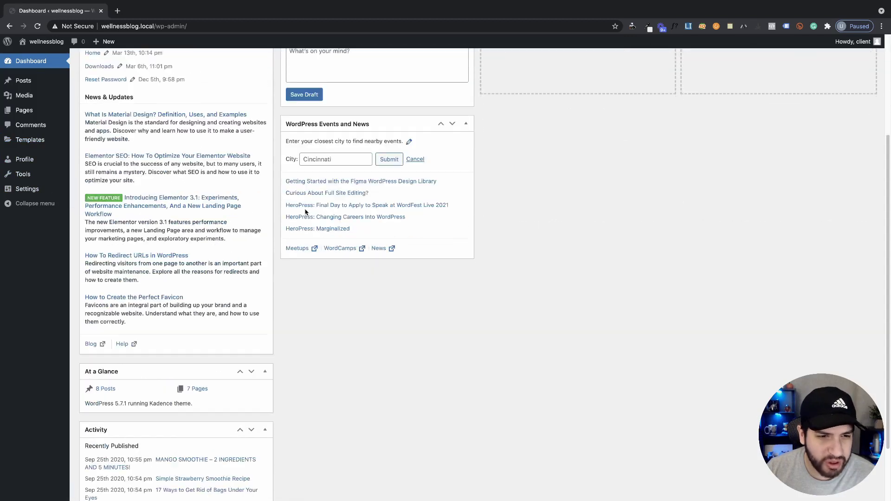
scroll(191, 154, "up", 3)
left_click(91, 92)
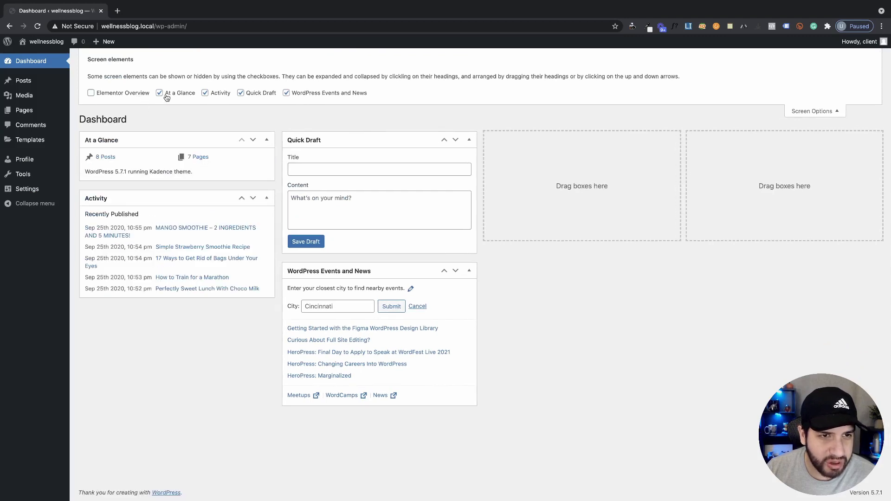
left_click(159, 93)
left_click(205, 93)
left_click(249, 97)
left_click(323, 96)
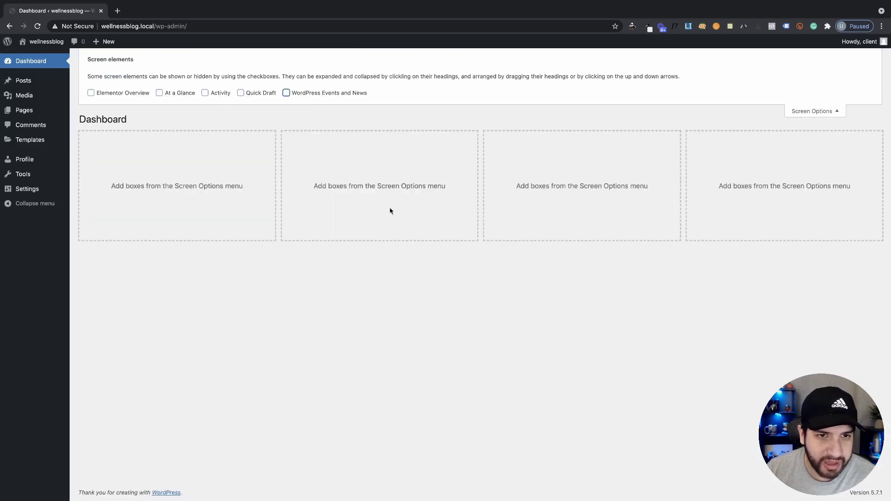
left_click(820, 112)
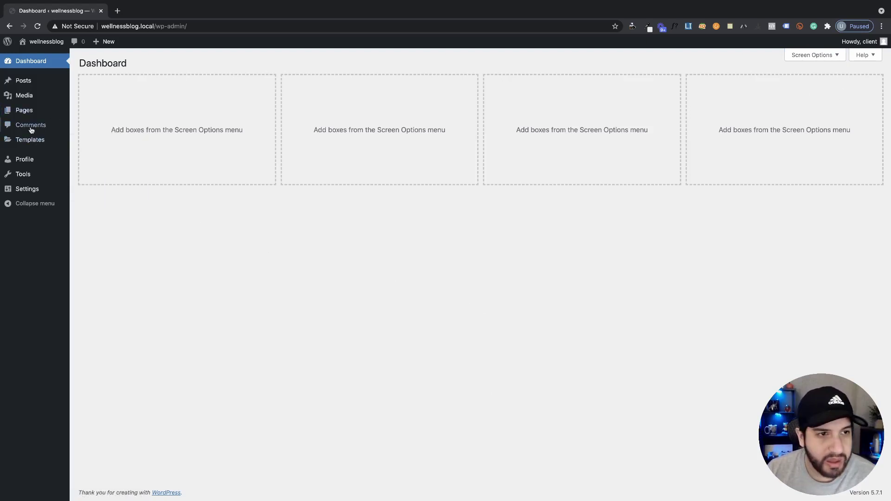
left_click(26, 110)
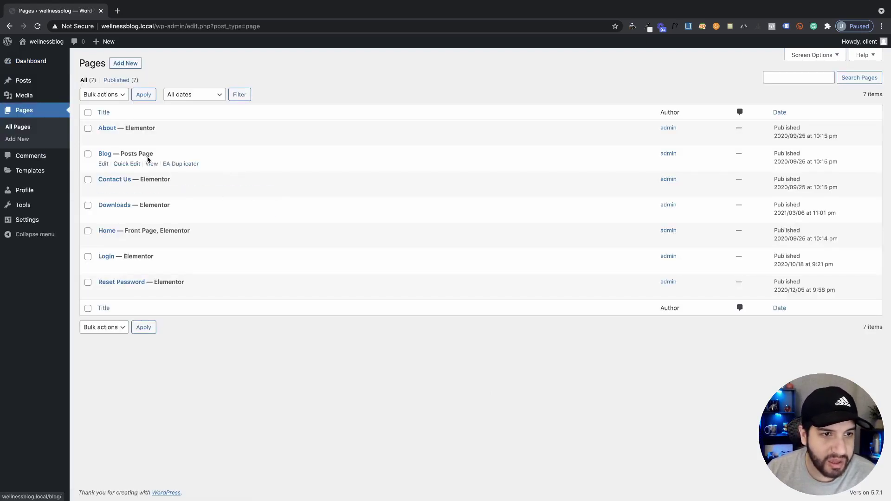
Open the Contact Us page in the Elementor editor as the client user
left_click(259, 190)
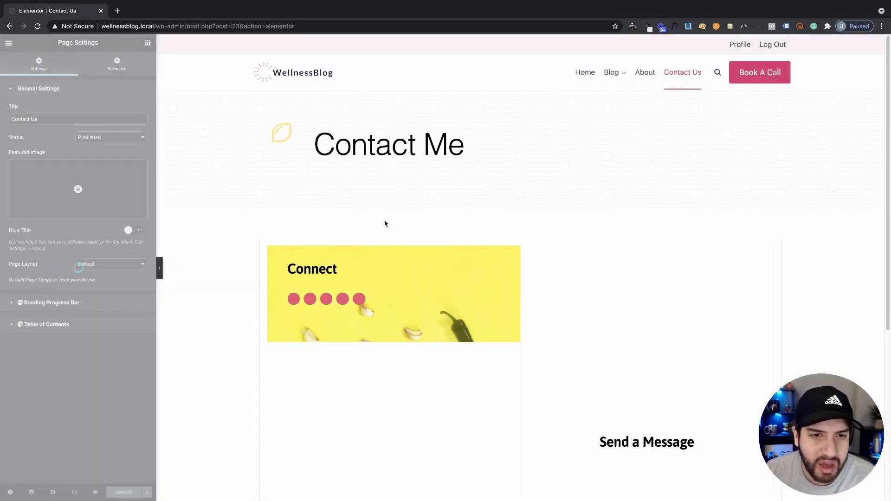
scroll(470, 243, "down", 5)
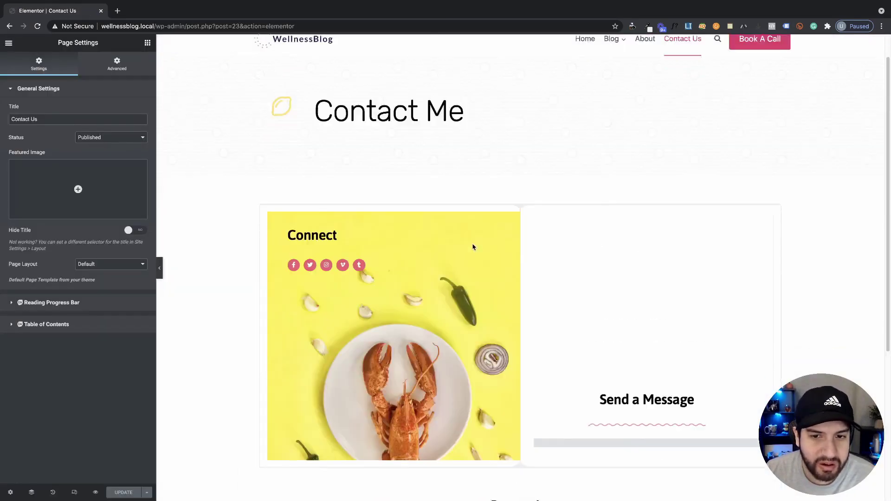
scroll(236, 198, "up", 3)
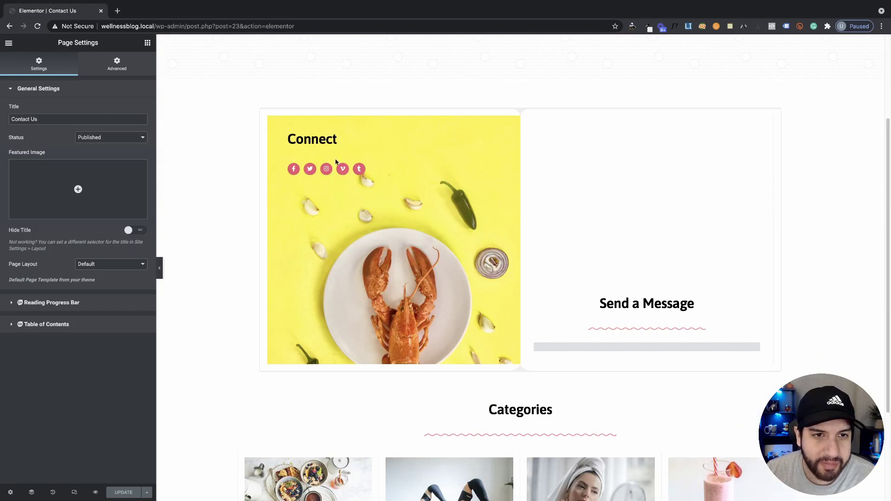
Check that the social icons, spacer and 'Send a Message' heading each offer only Content settings
left_click(351, 173)
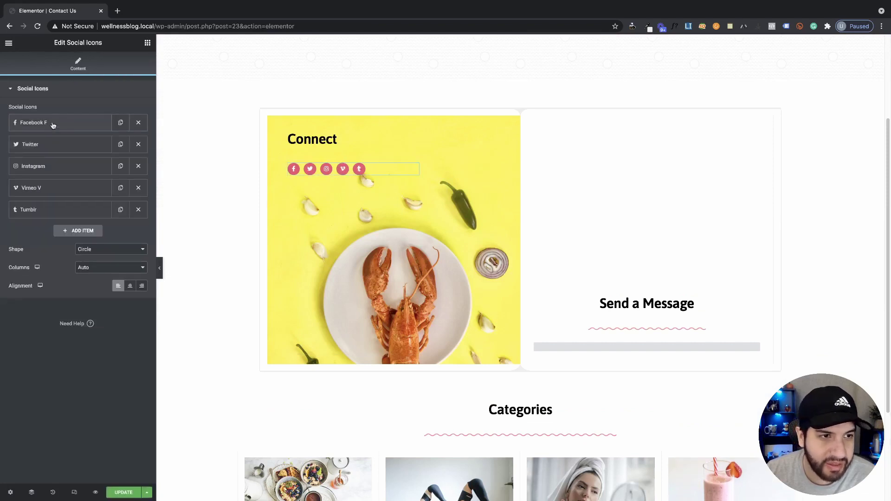
left_click(416, 293)
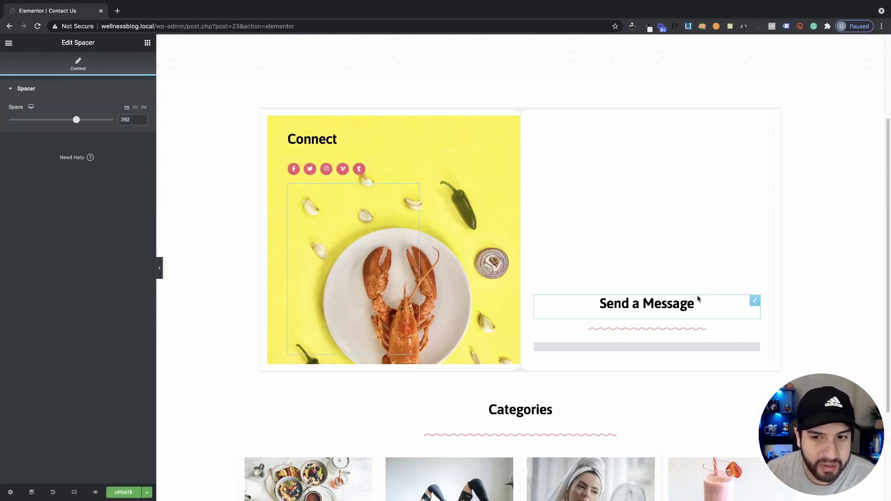
left_click(645, 313)
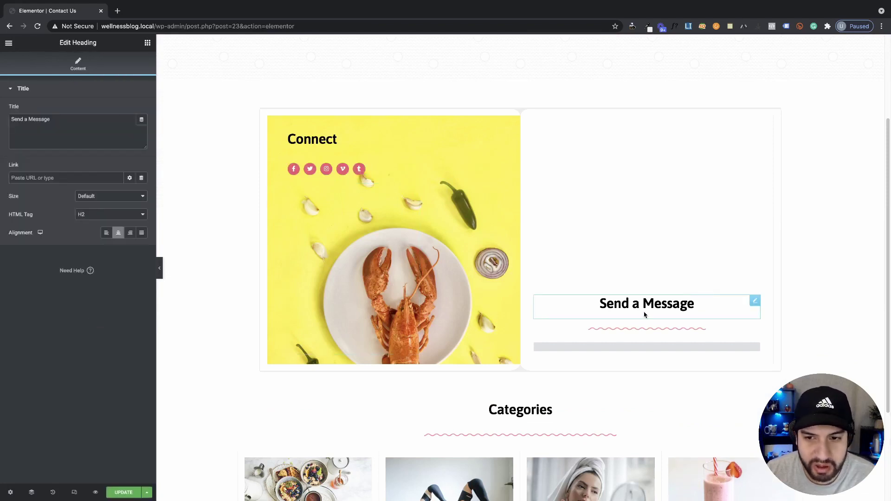
left_click(51, 121)
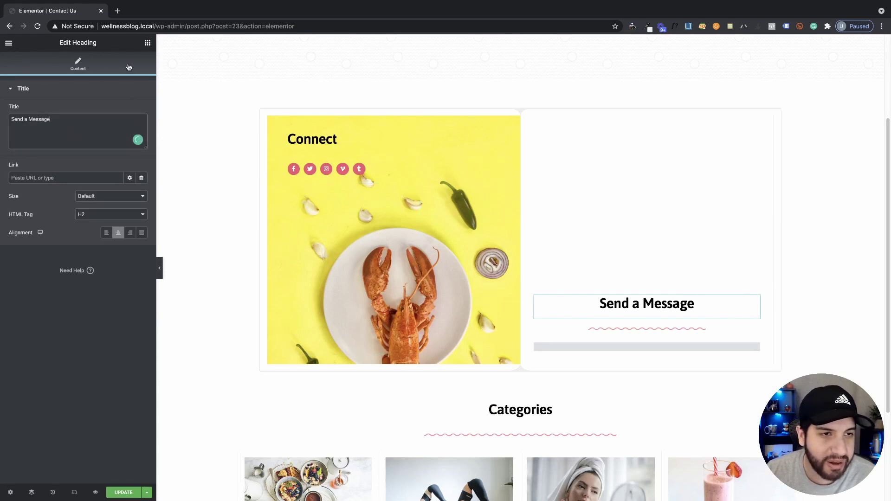
scroll(822, 285, "down", 1)
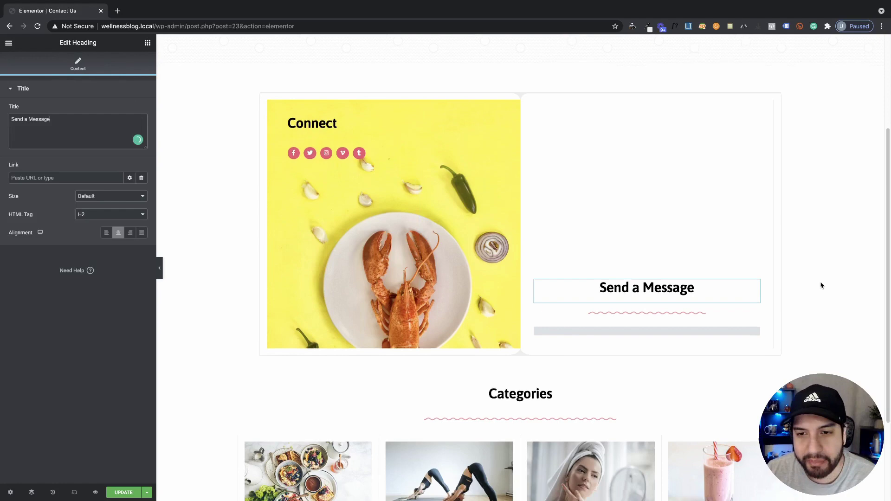
scroll(631, 288, "up", 3)
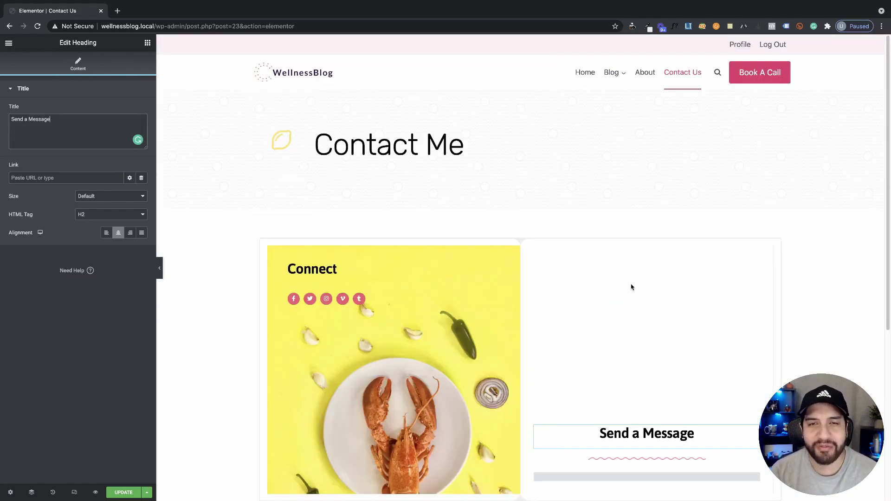